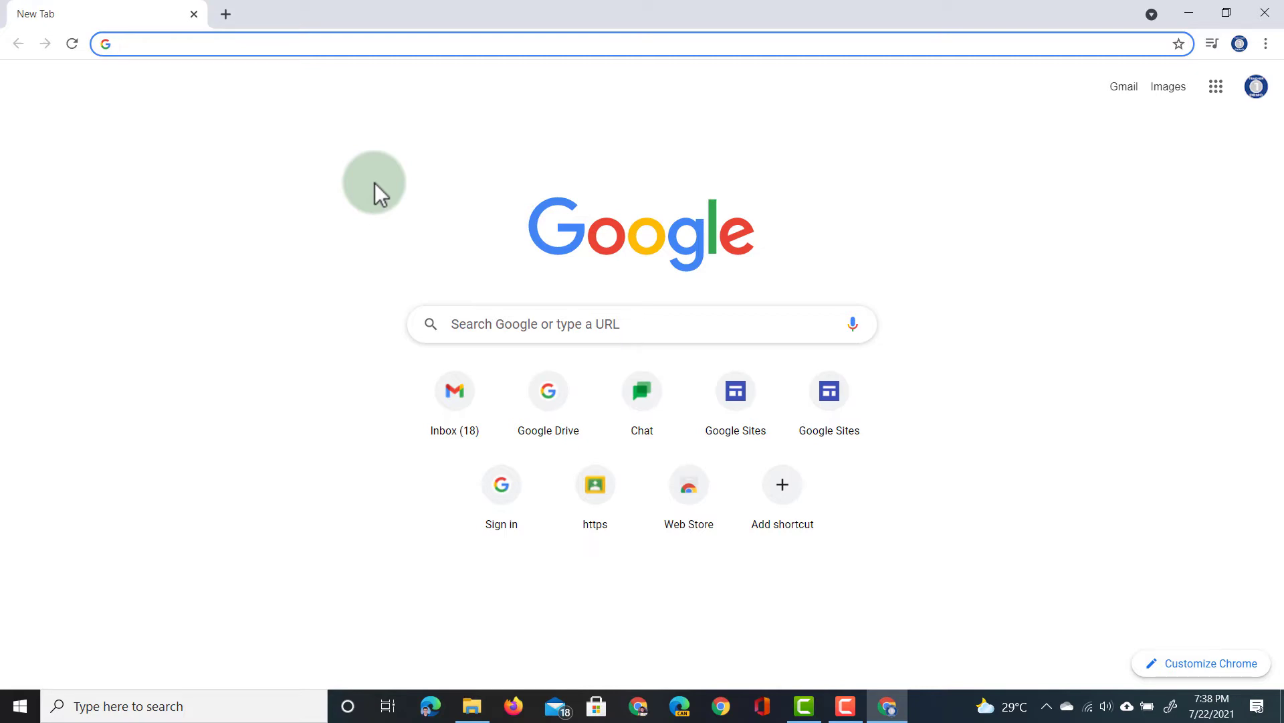
Open chat.google.com and go through the welcome tour to the end.
type("chat.google.com")
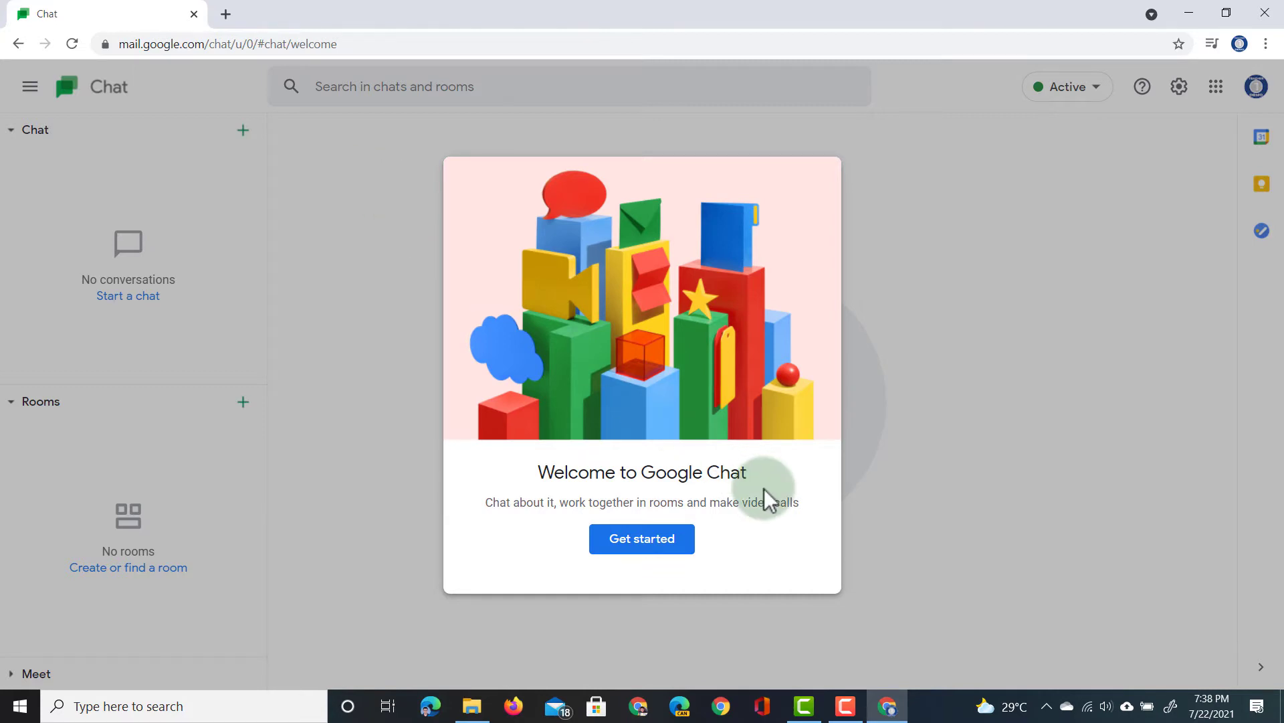
left_click(626, 545)
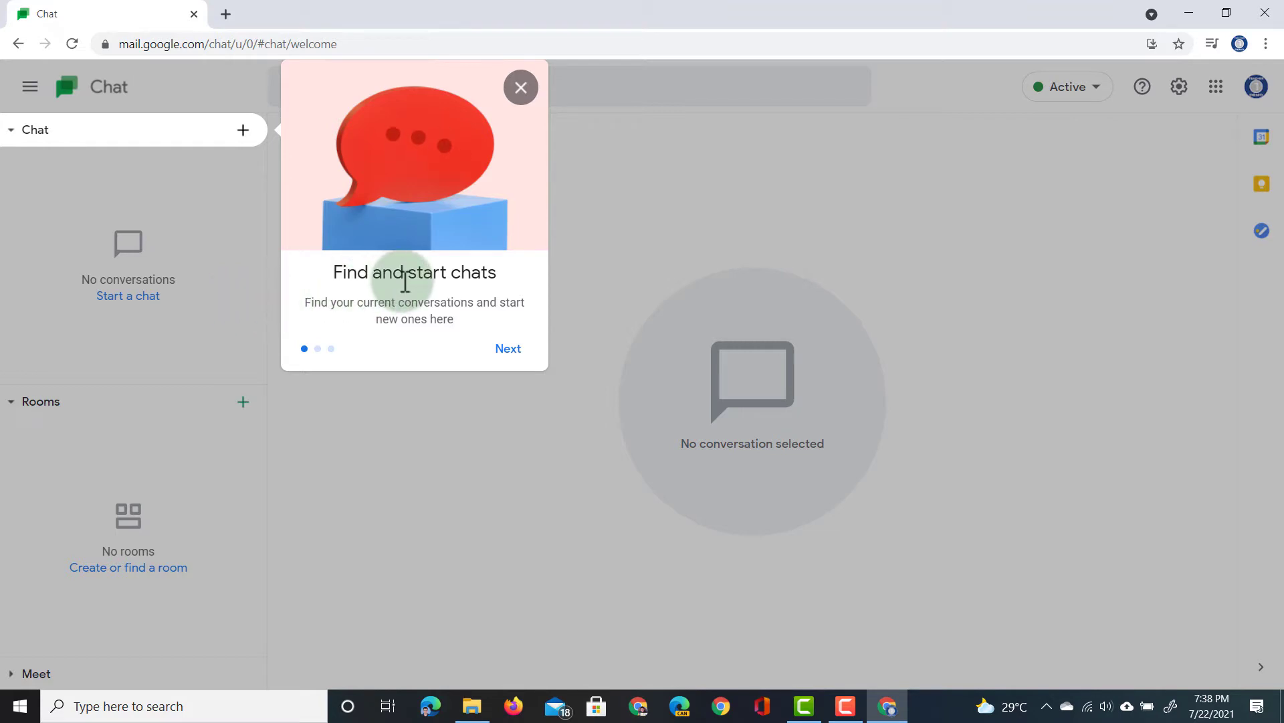
left_click(508, 349)
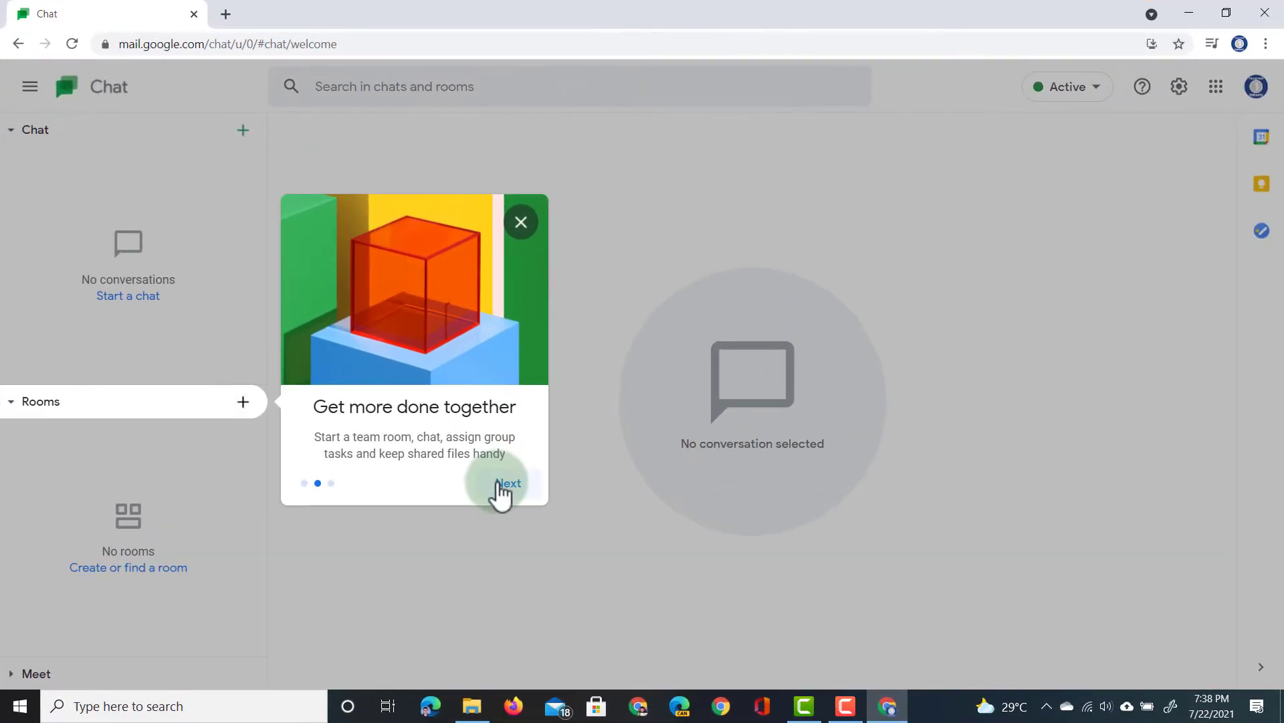
left_click(501, 485)
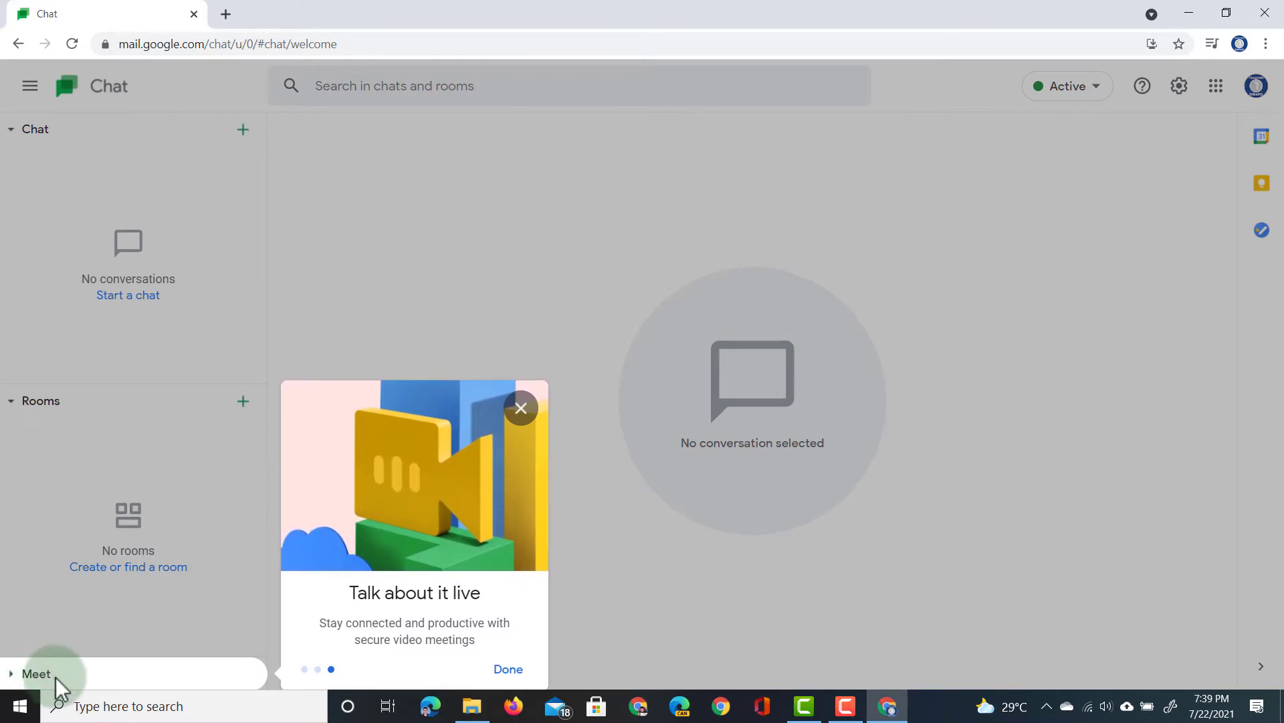
left_click(507, 669)
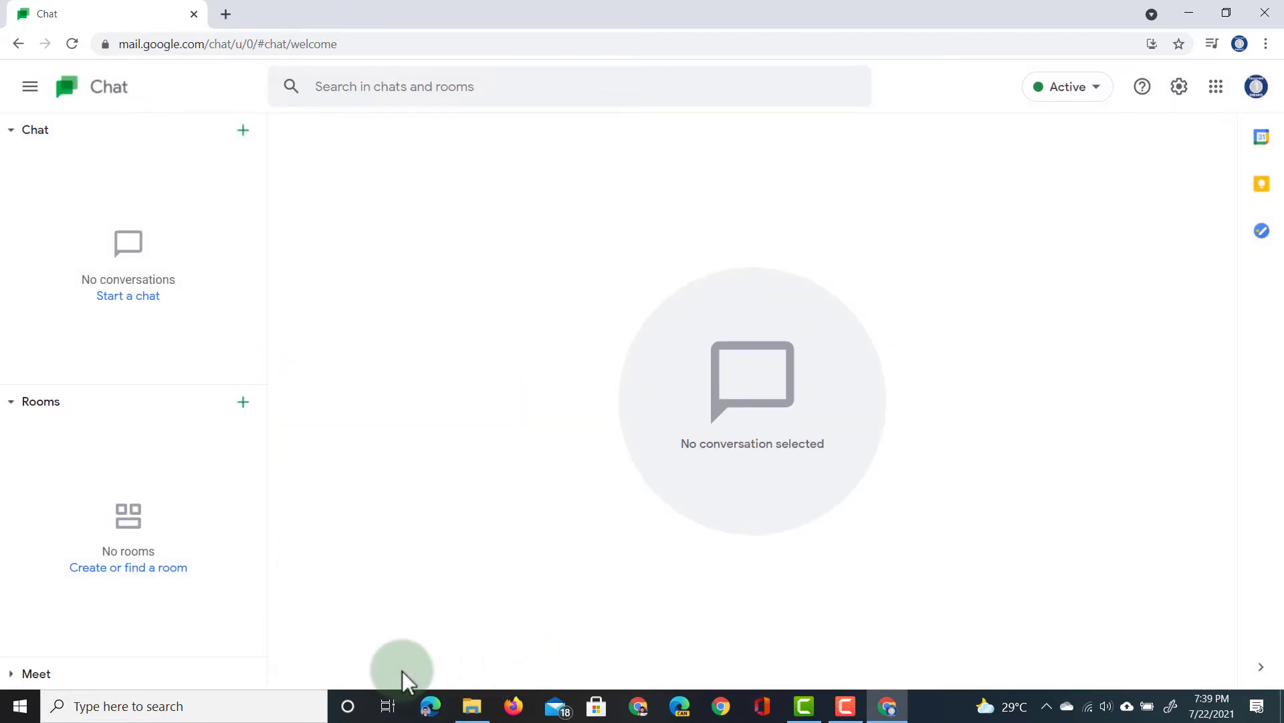
Expand the Meet section and bring up the options for starting a new chat.
left_click(11, 673)
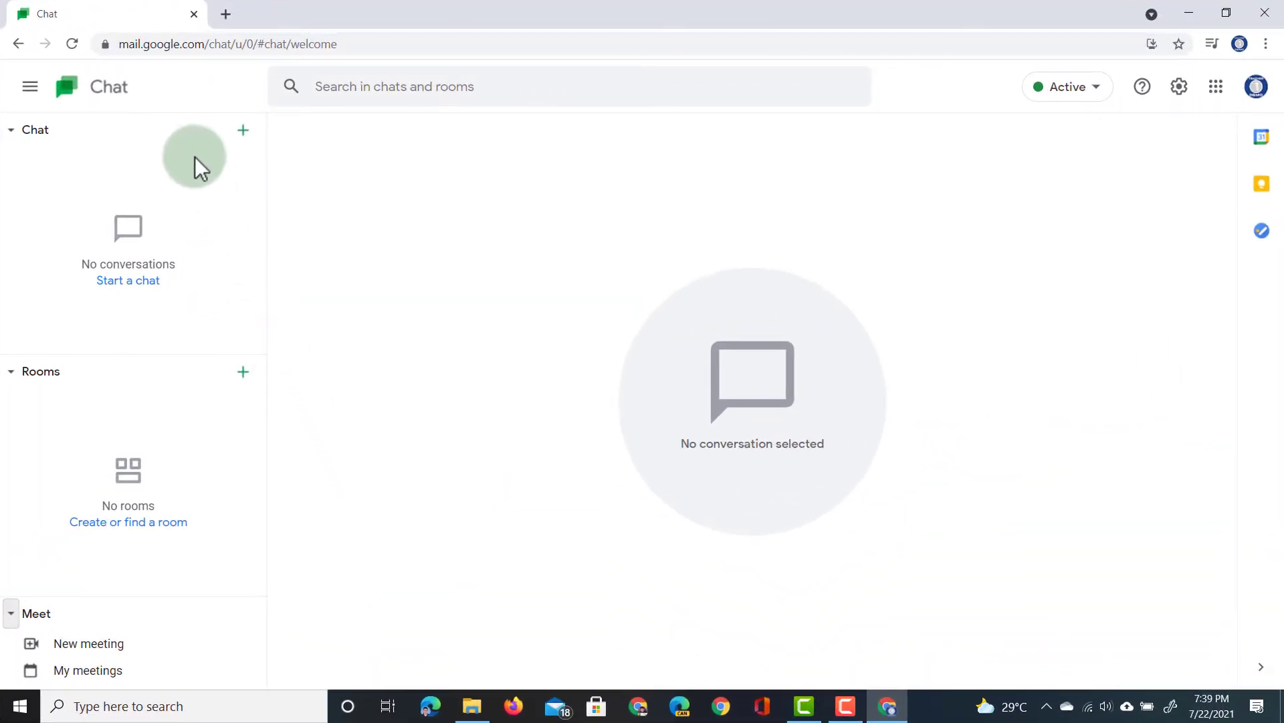
left_click(195, 158)
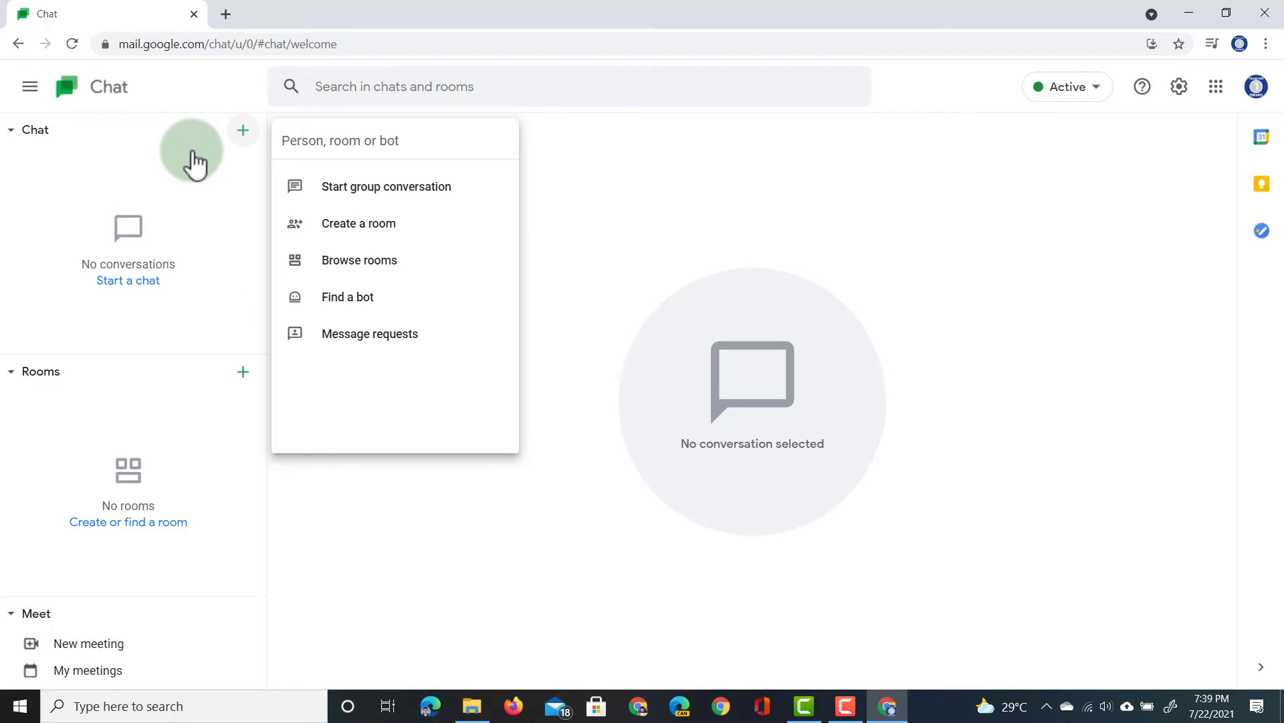
key("Down")
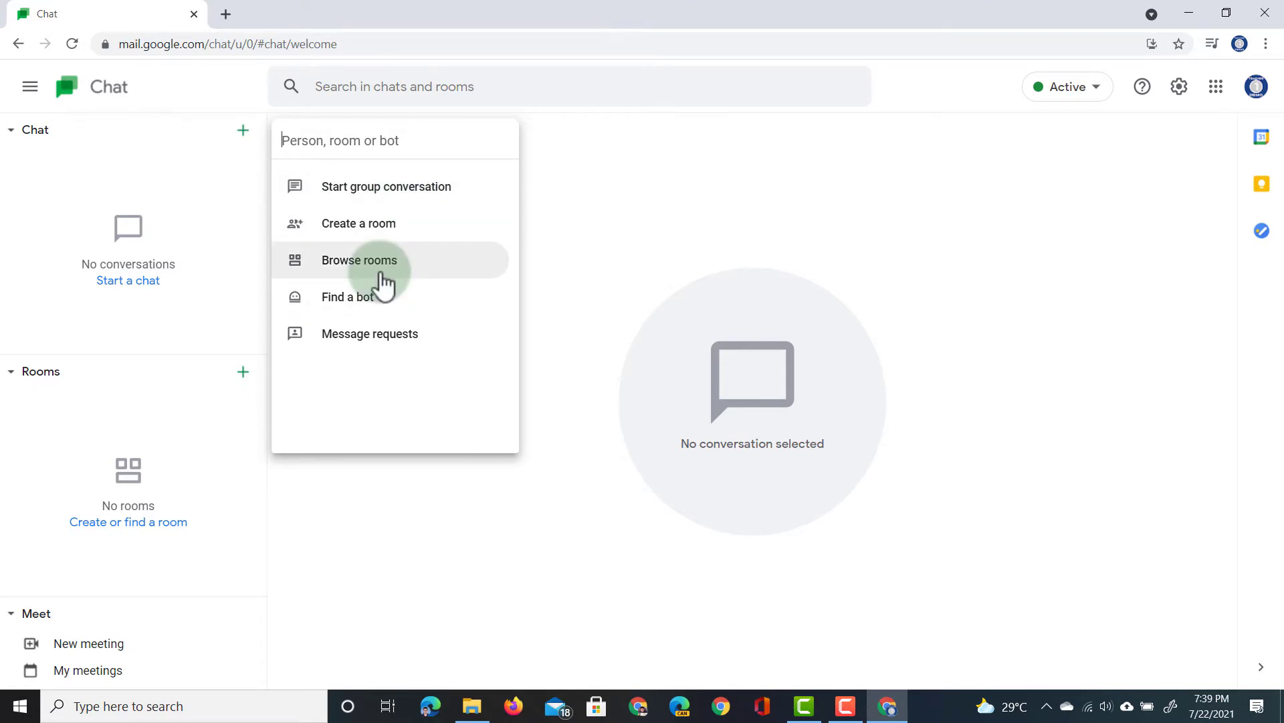
key("Down")
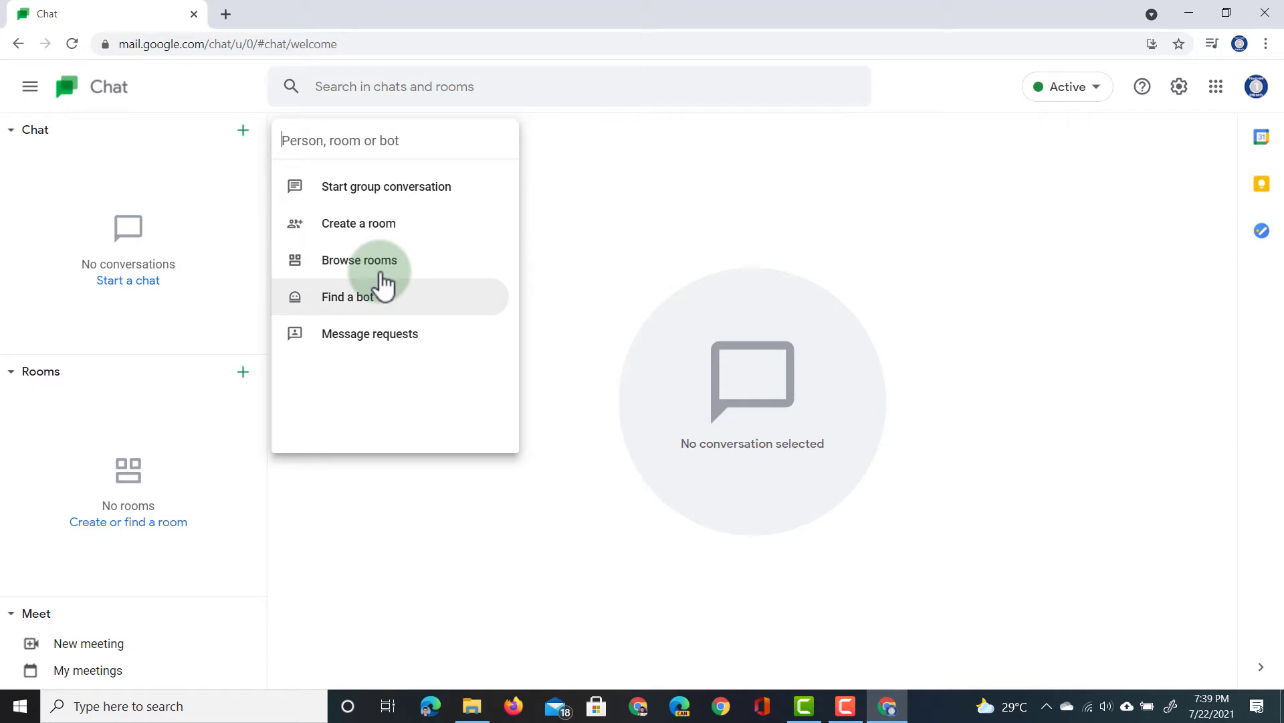
key("Down")
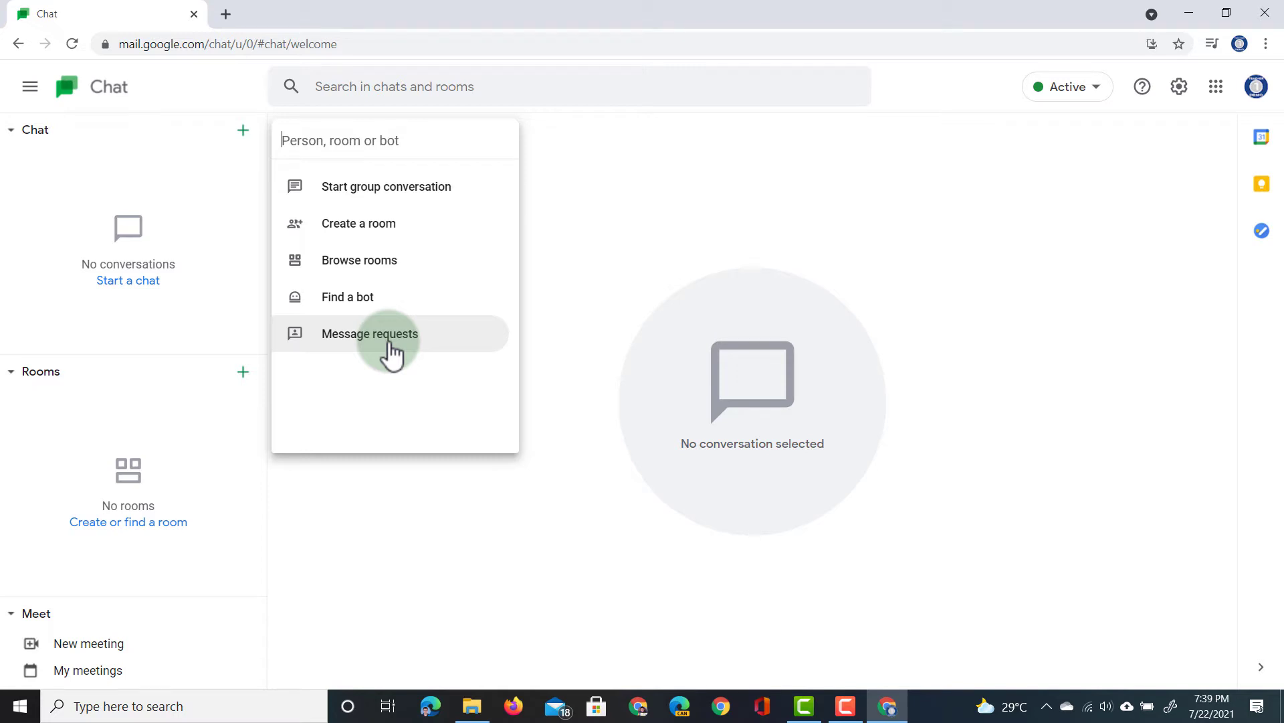
key("Up")
key("Up")
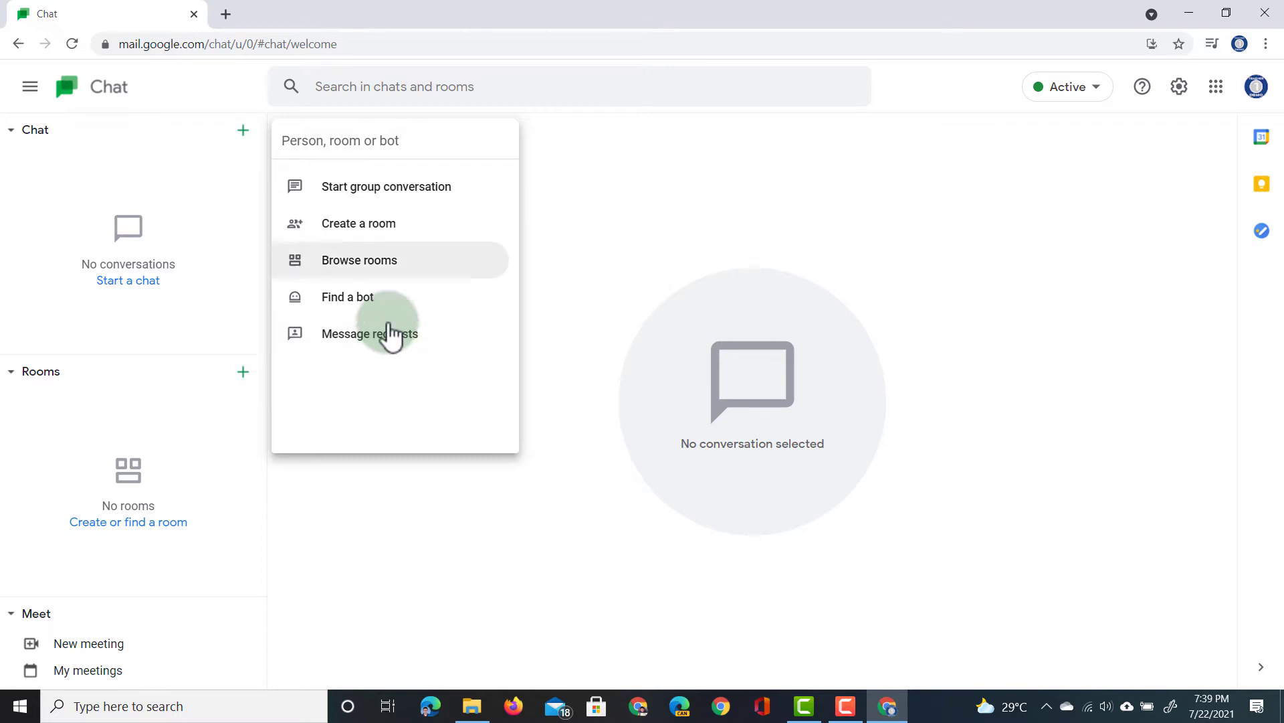
Start a group conversation with the suggested teacher contact as the only participant.
left_click(384, 194)
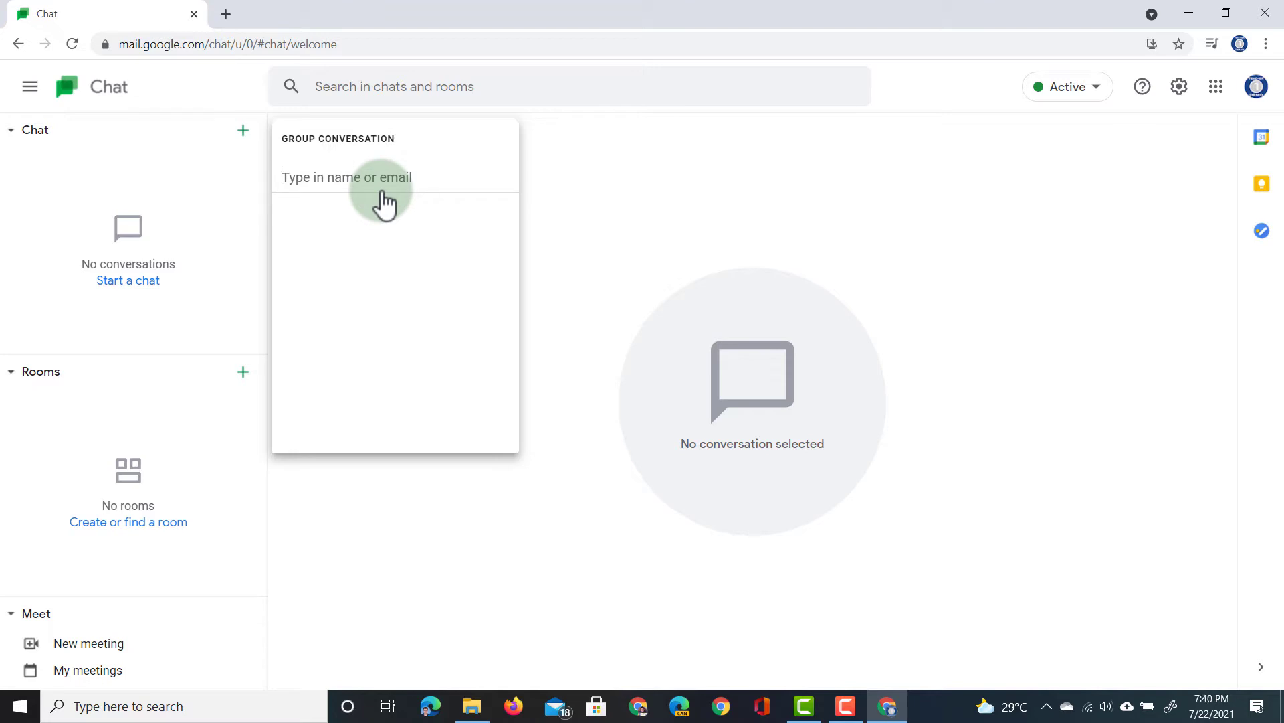
type("sdc.teacher")
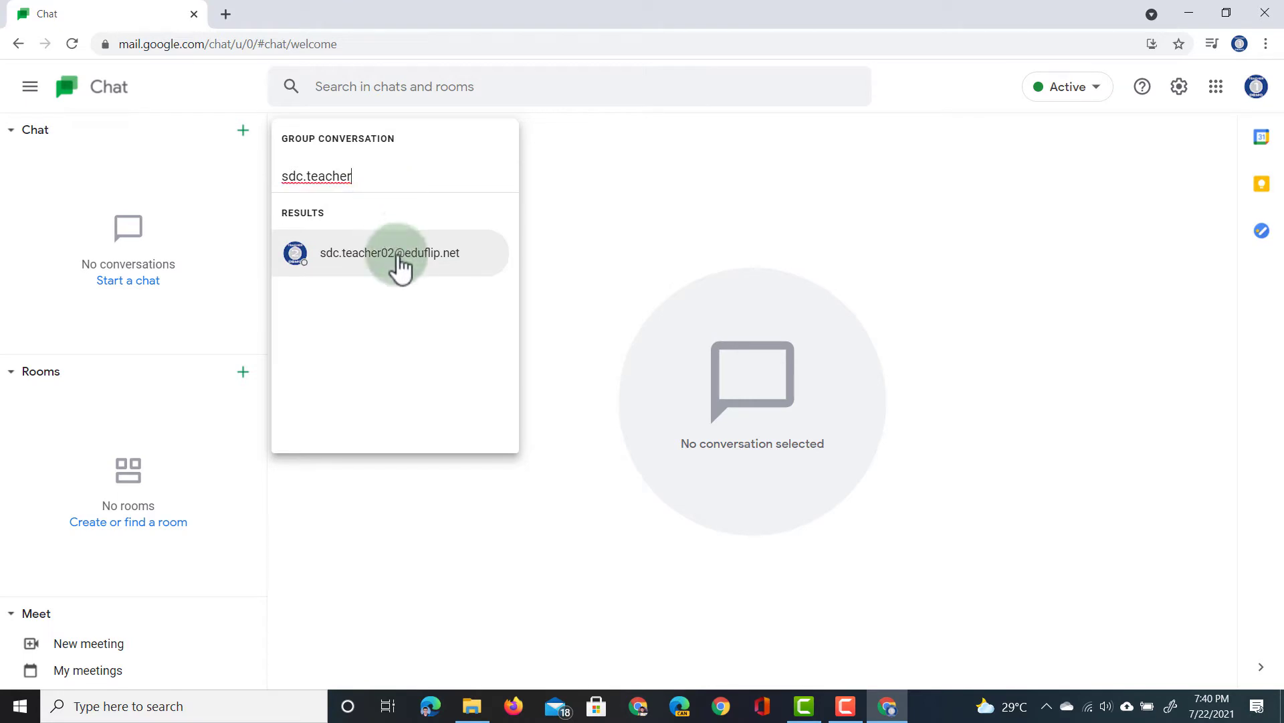
left_click(398, 265)
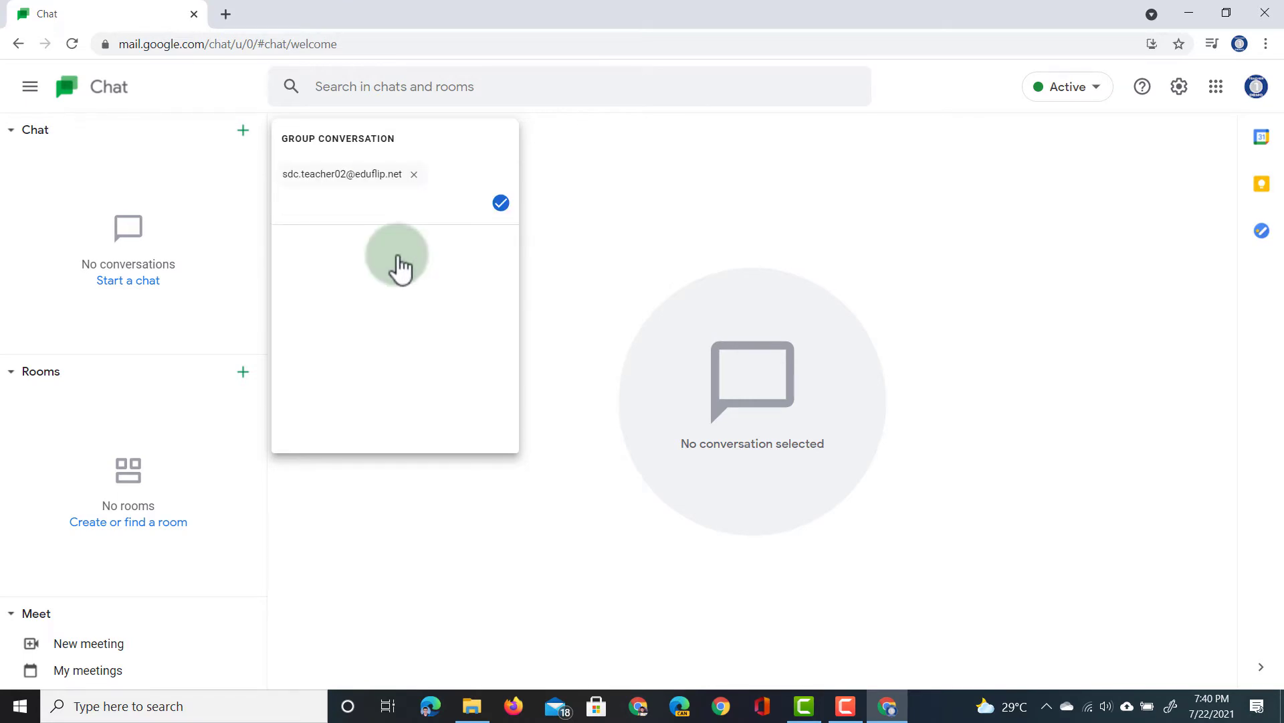
left_click(501, 204)
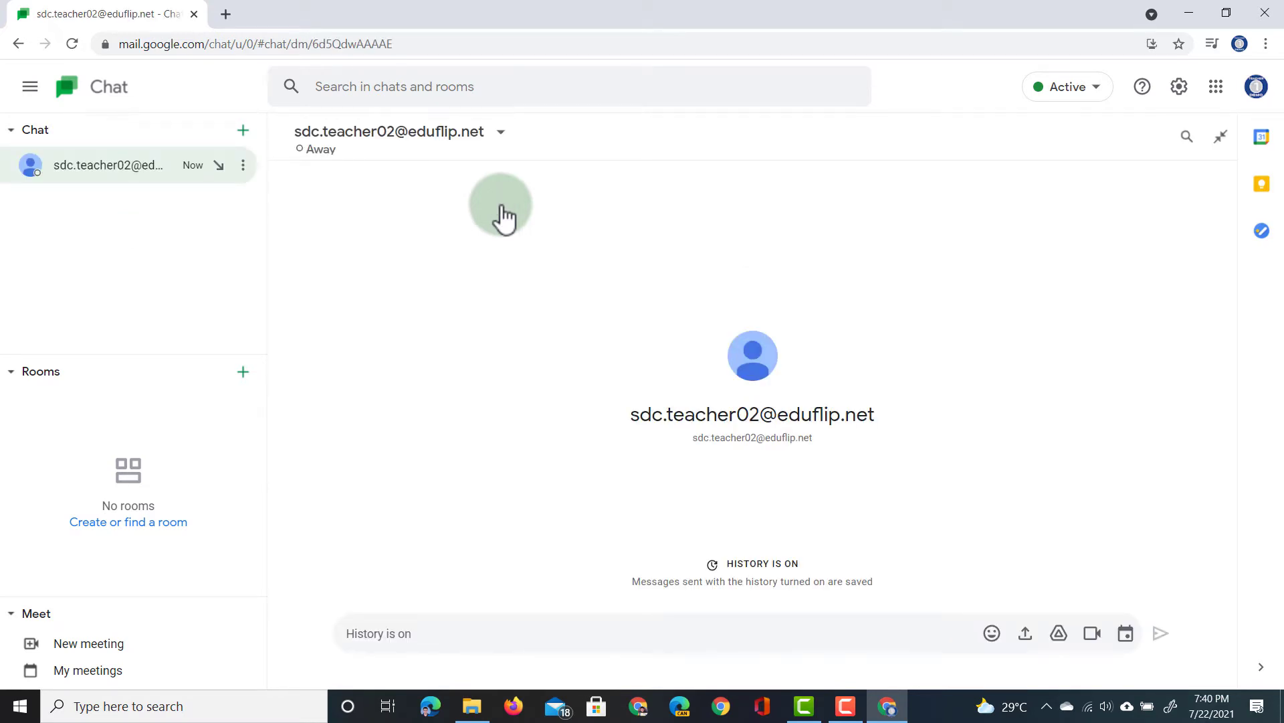
Send the messages "Hello" and "We are now using the Google Chat" in the teacher's conversation.
left_click(317, 161)
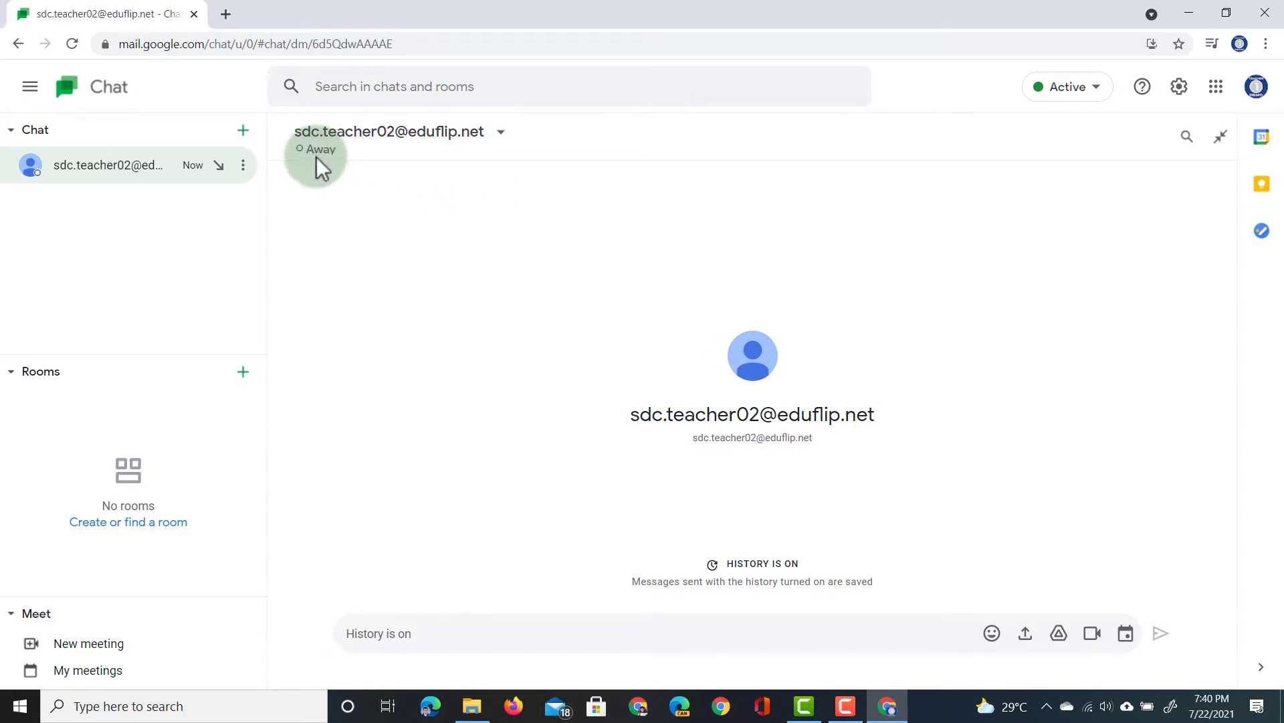
left_click(593, 634)
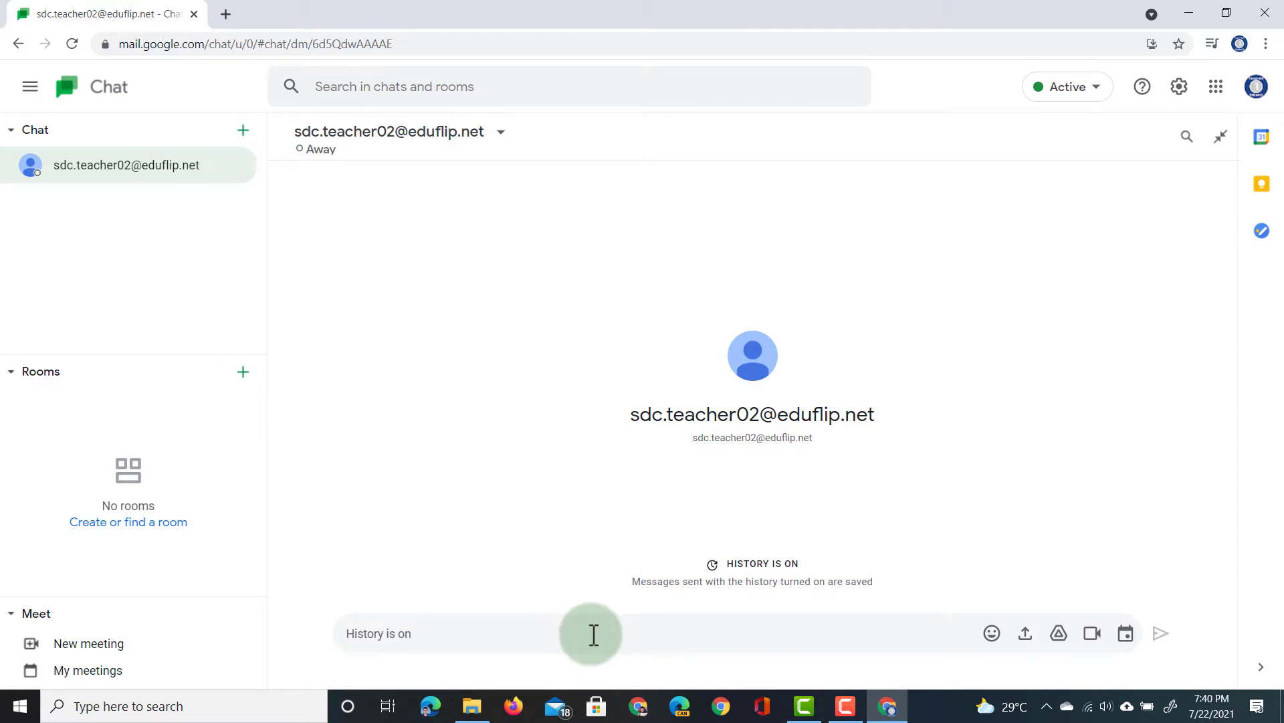
type("Hello")
key("Return")
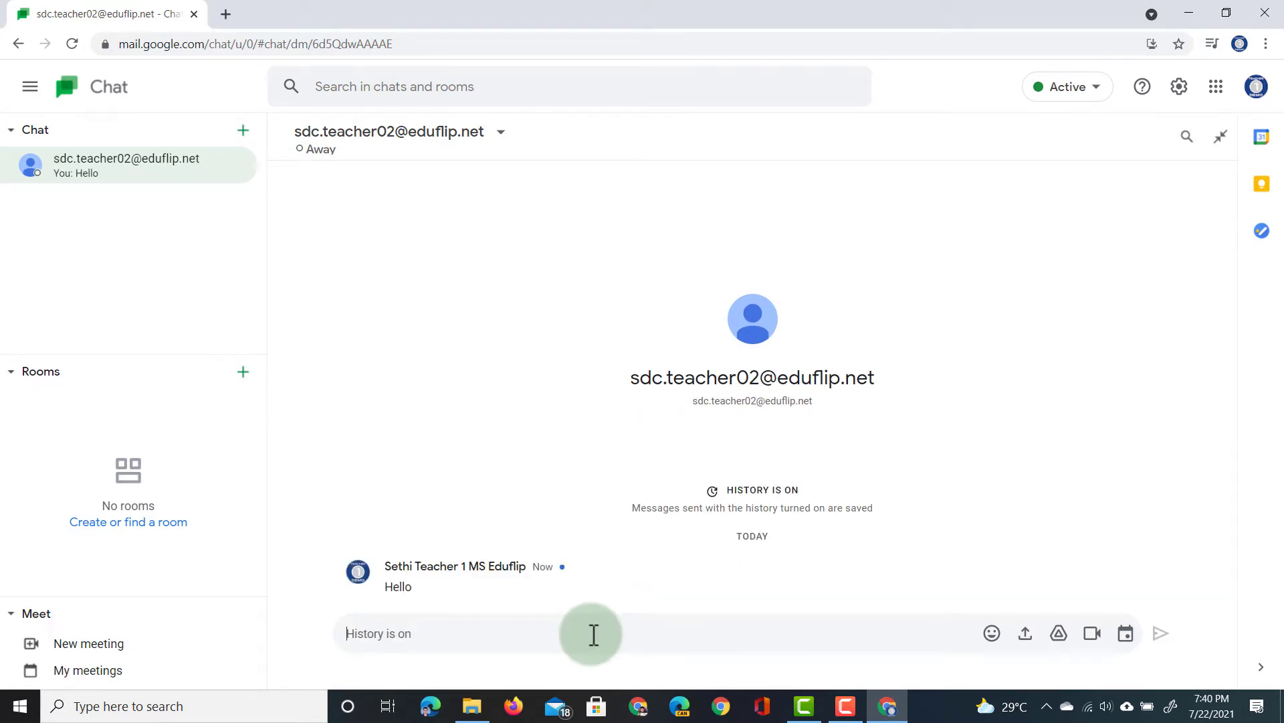
type("We are now using the ")
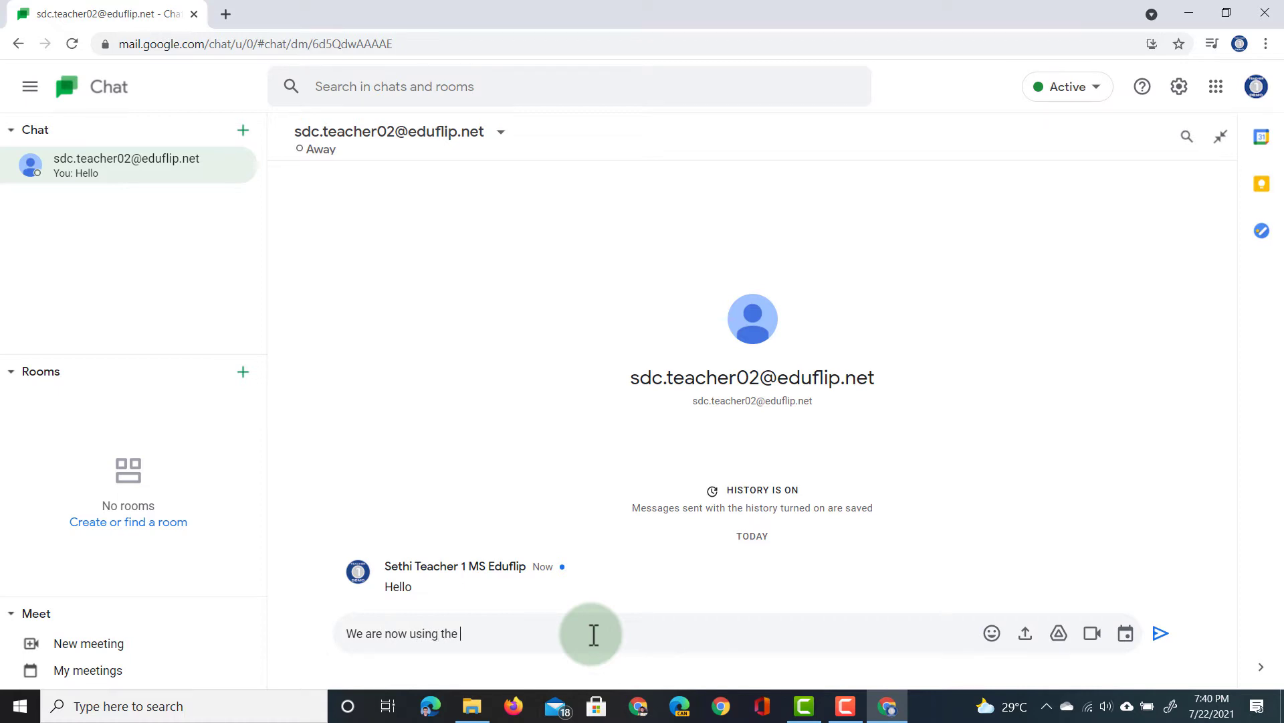
type("Google Chat")
key("Return")
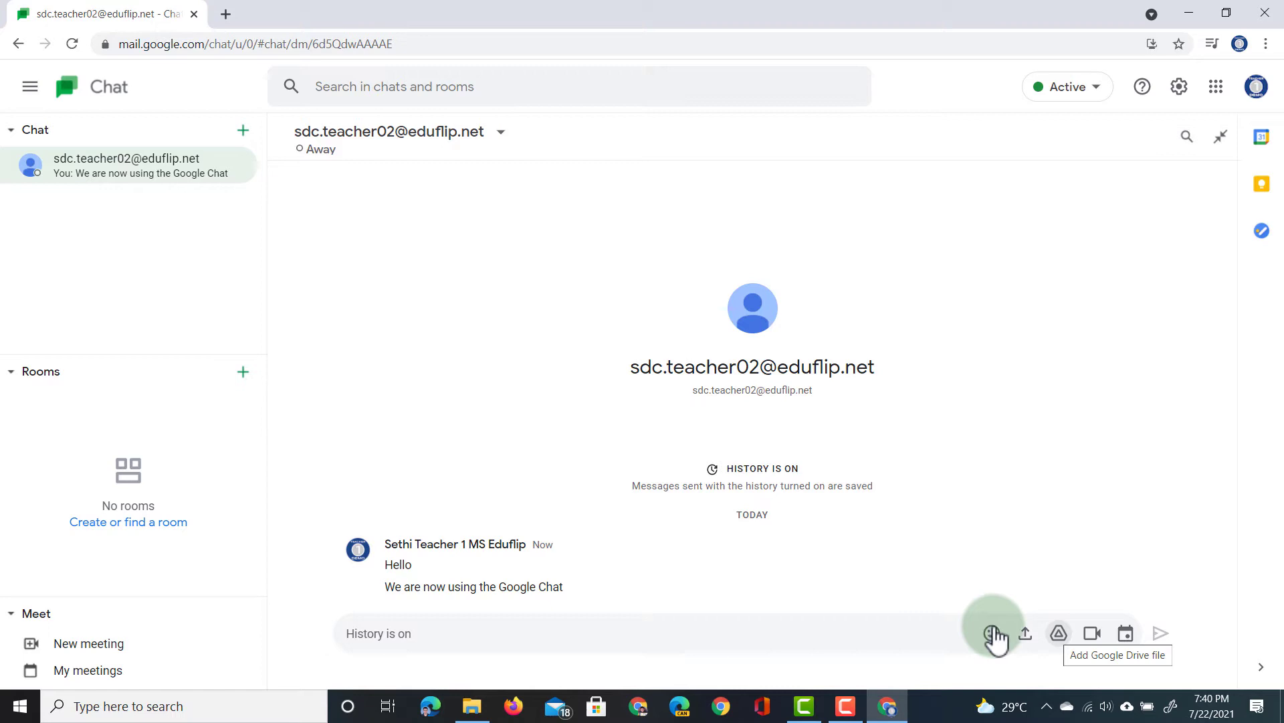
View the Google Drive folders available for attaching a file, and close the picker without selecting anything.
left_click(1058, 633)
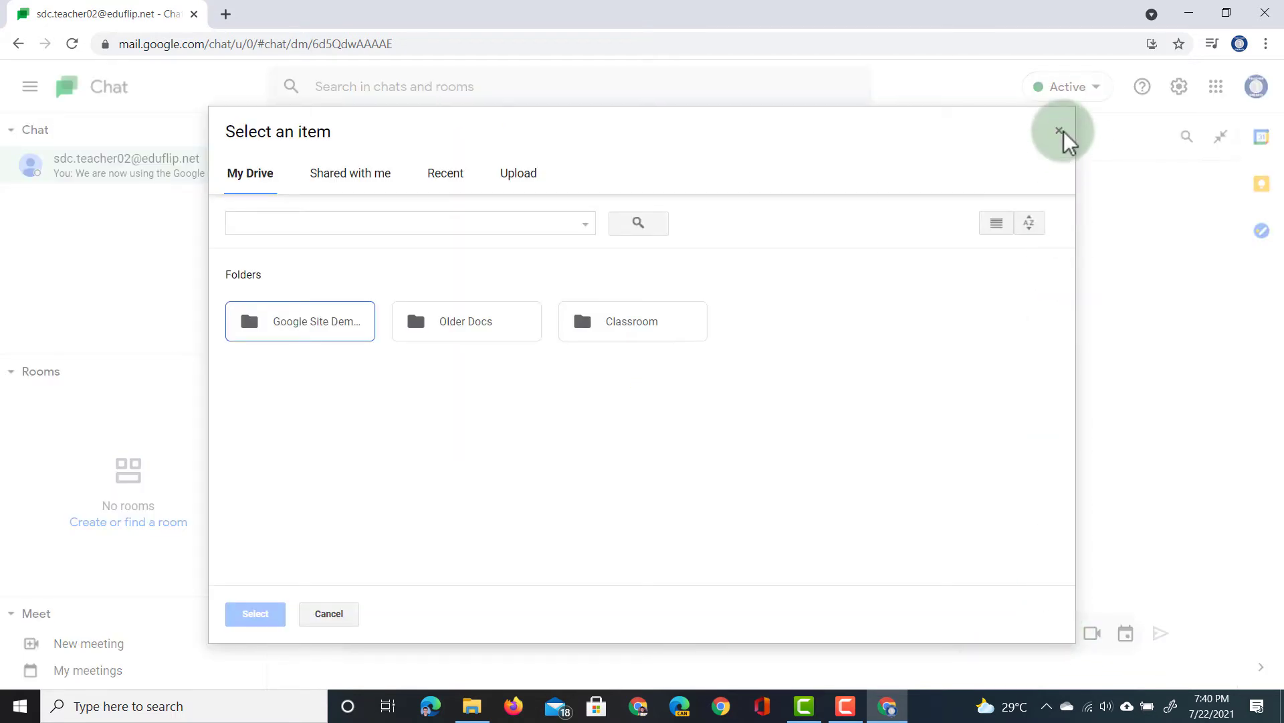
left_click(1062, 132)
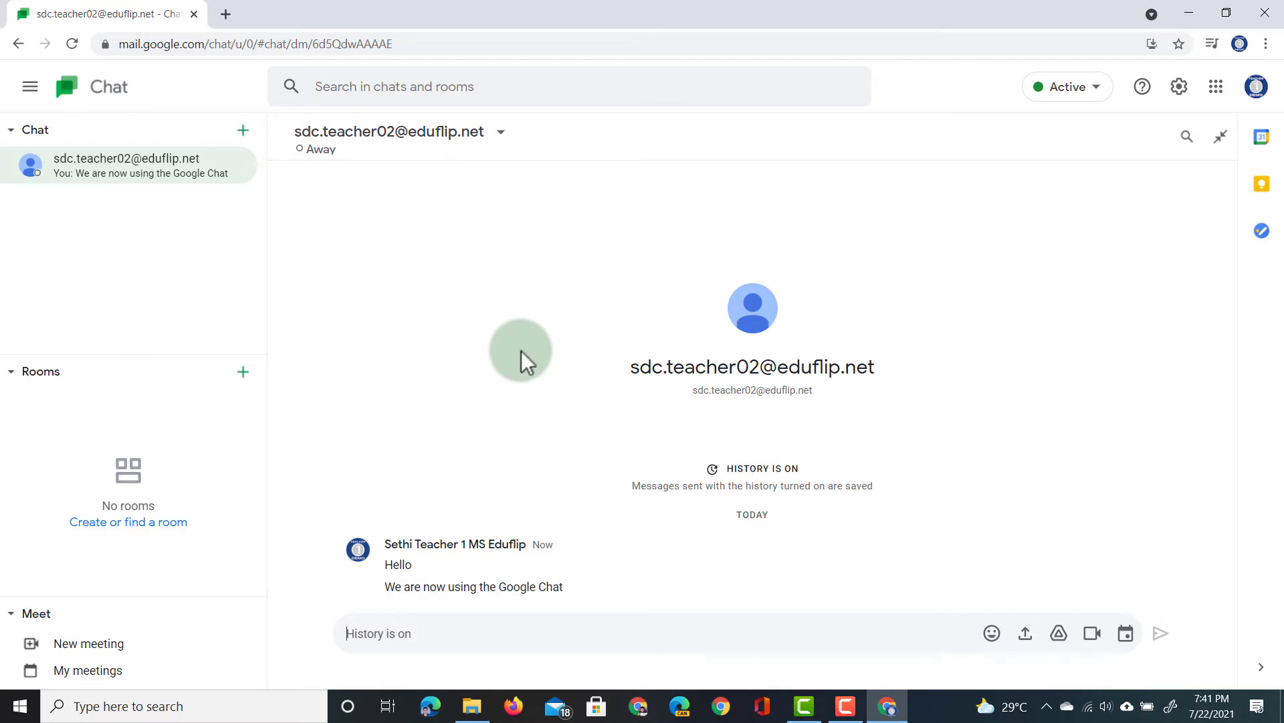
Start a new room named "Demo Room Chat" with the smiling face with heart-eyes emoji as its icon.
left_click(243, 371)
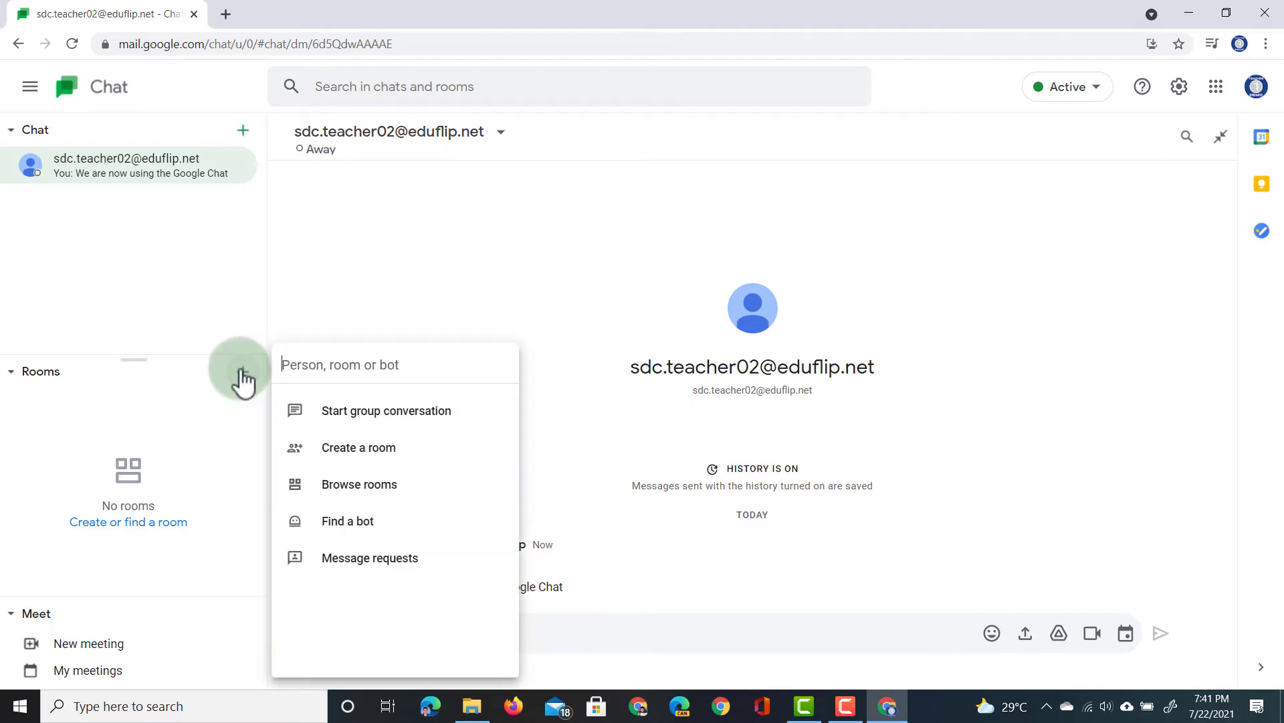
left_click(405, 455)
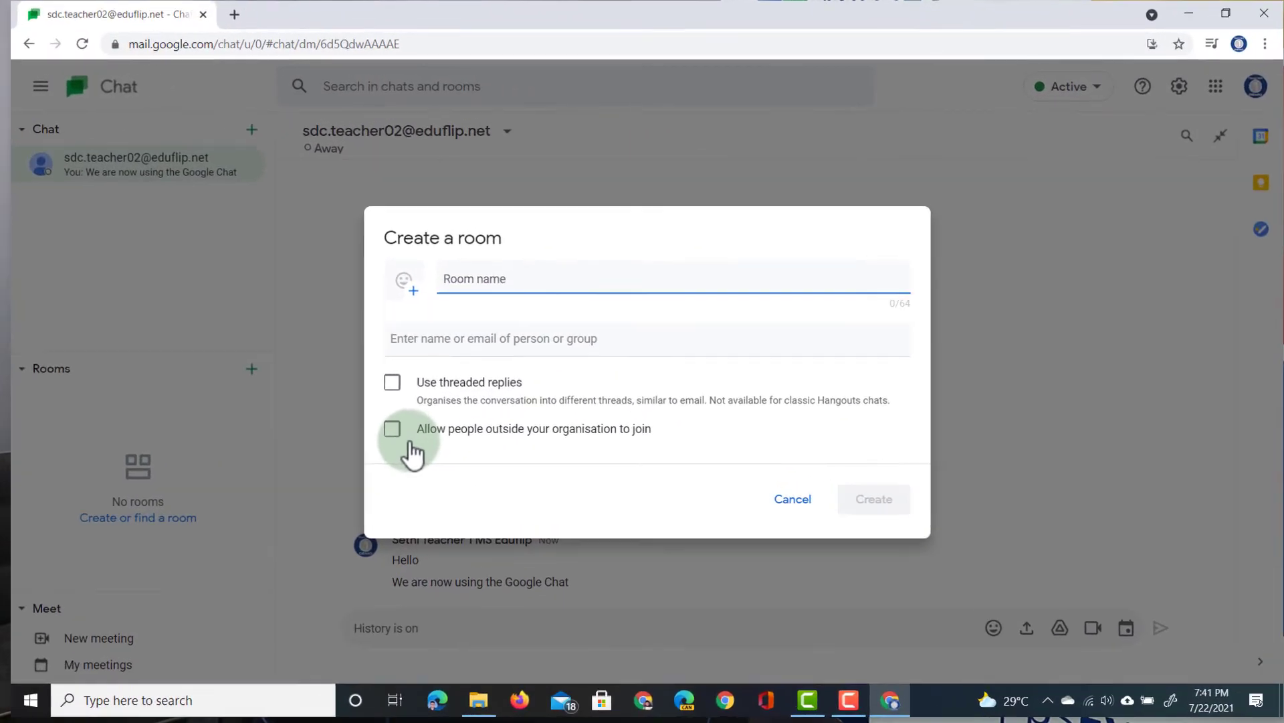
type("Demo Room Chat")
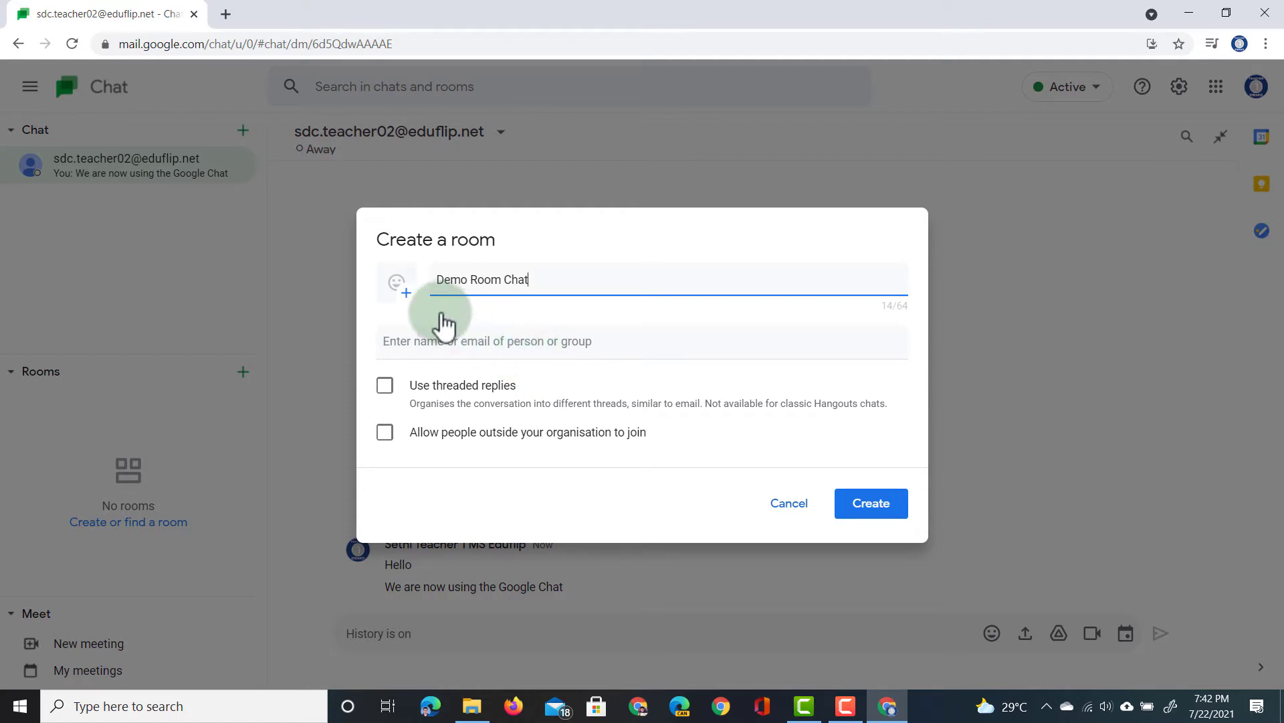
left_click(406, 297)
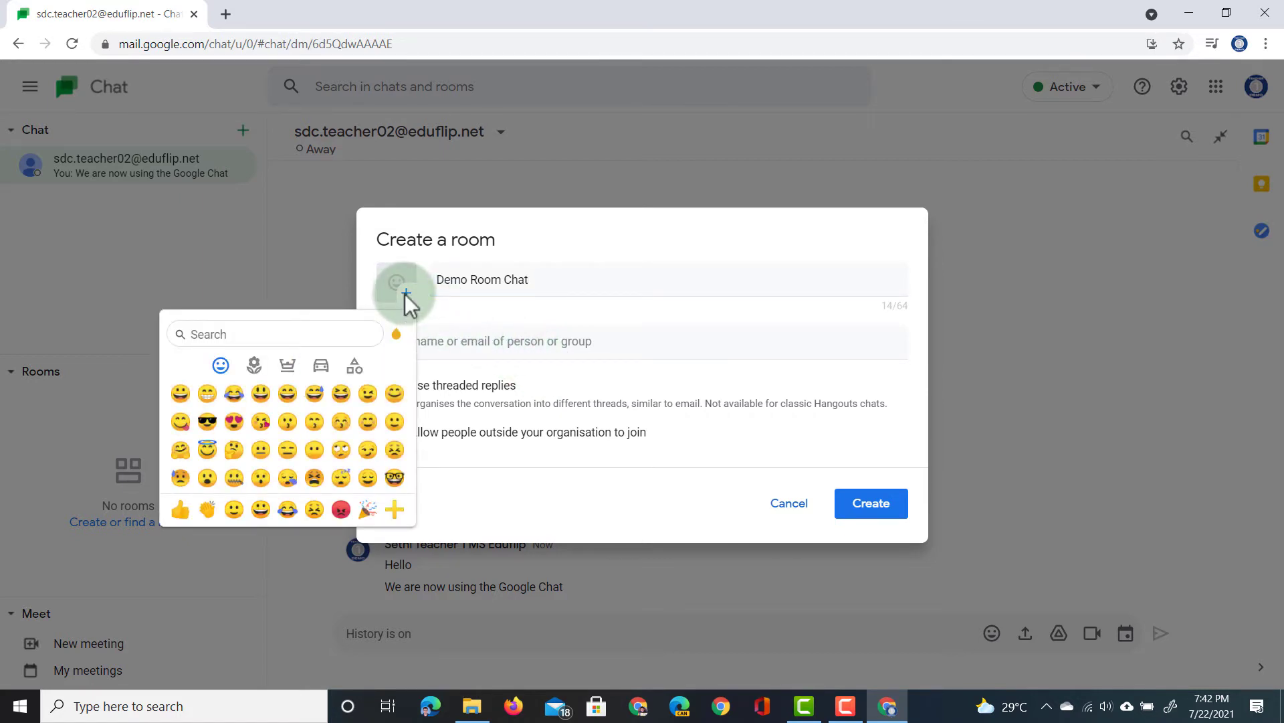
left_click(267, 400)
left_click(235, 422)
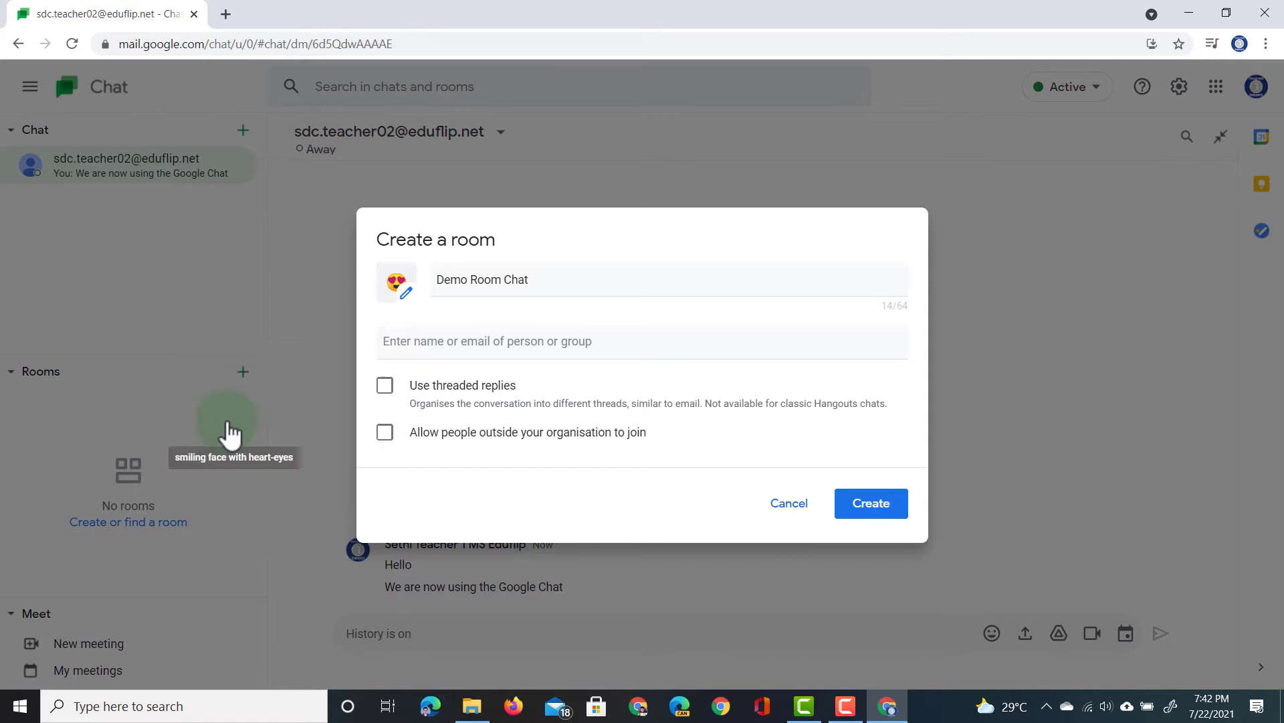
Add the teacher contact as a member of the new room.
left_click(544, 346)
type("sdc")
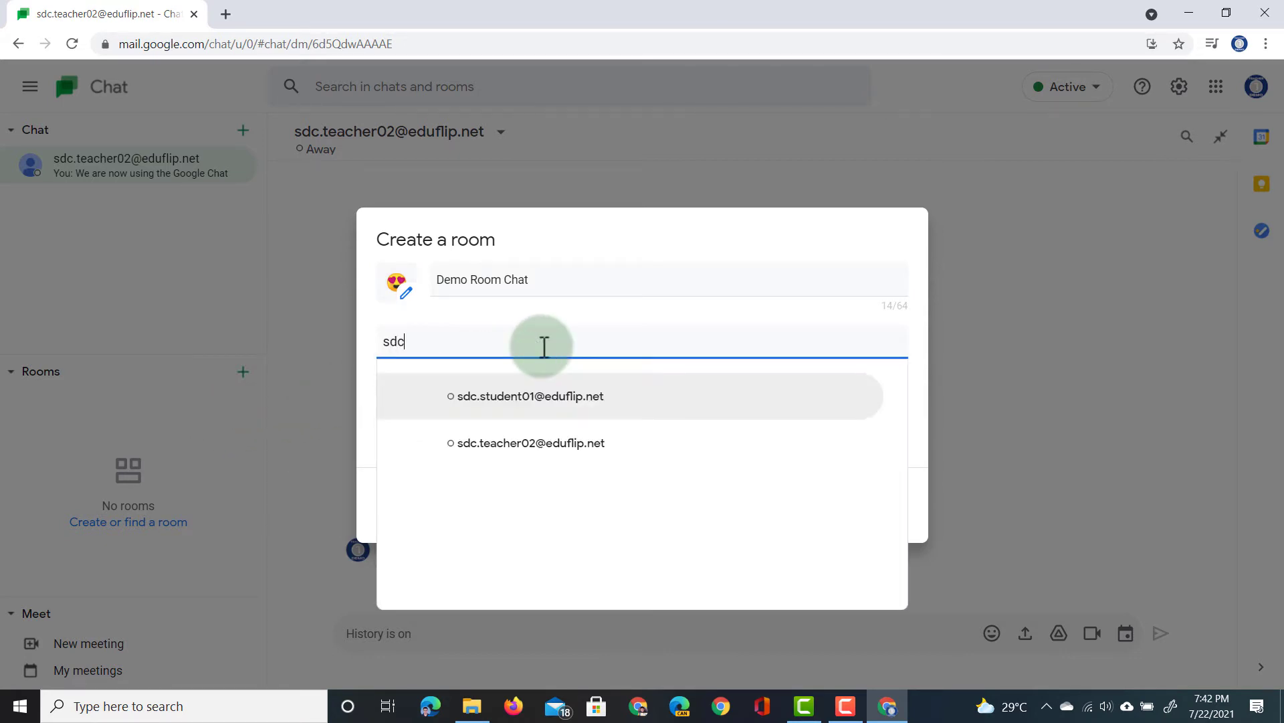
type("/\\.")
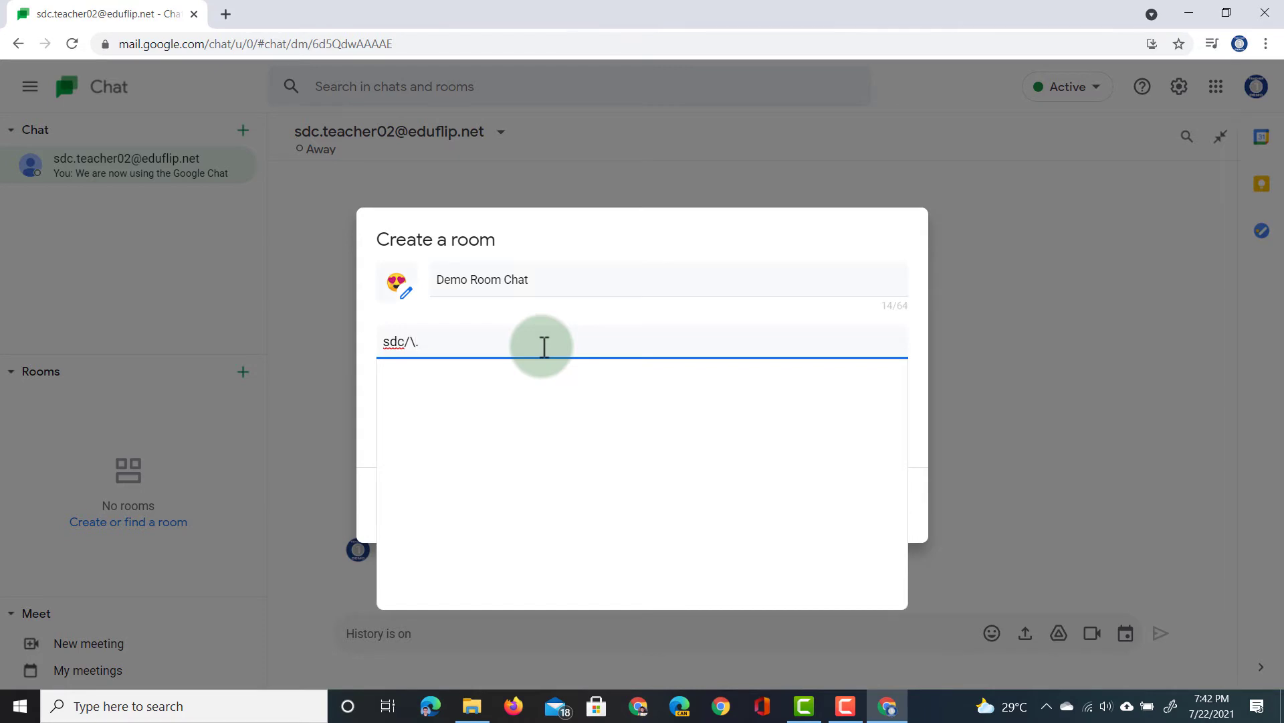
key("BackSpace")
key("BackSpace")
key("BackSpace")
type(".")
key("Down")
key("Return")
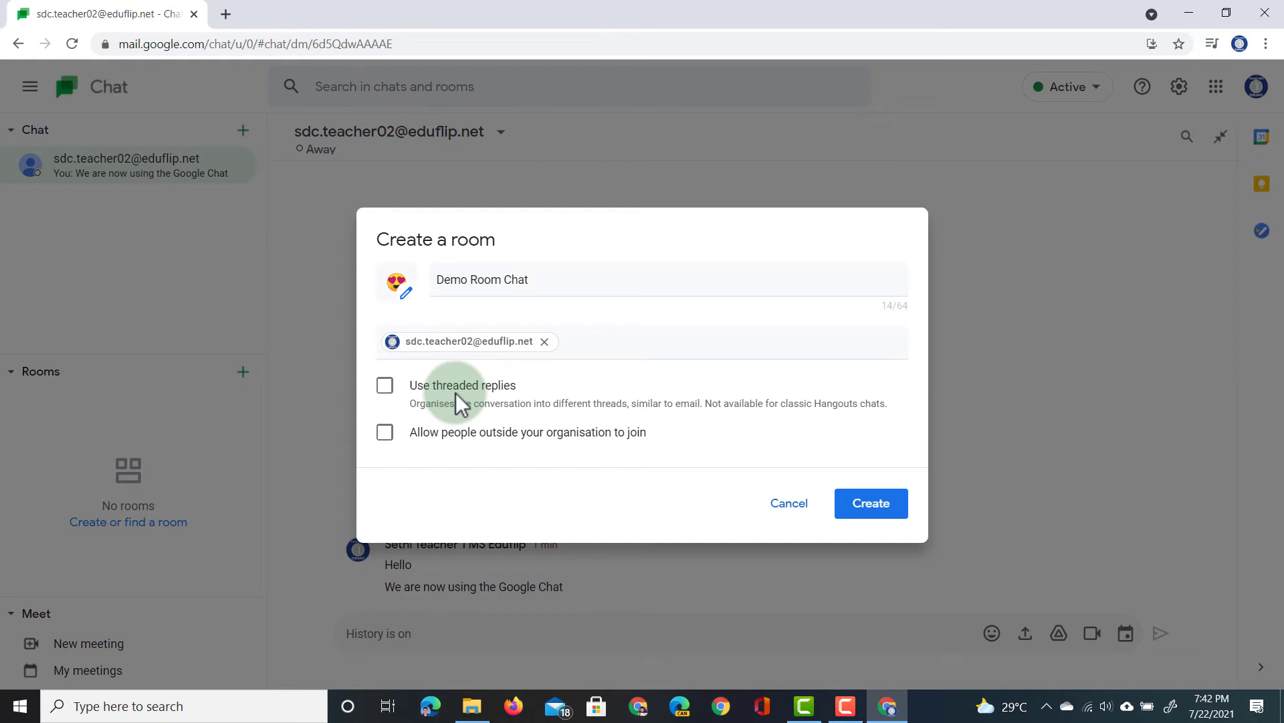
Enable threaded replies and allow people outside the organisation to join, and create the room.
left_click(386, 387)
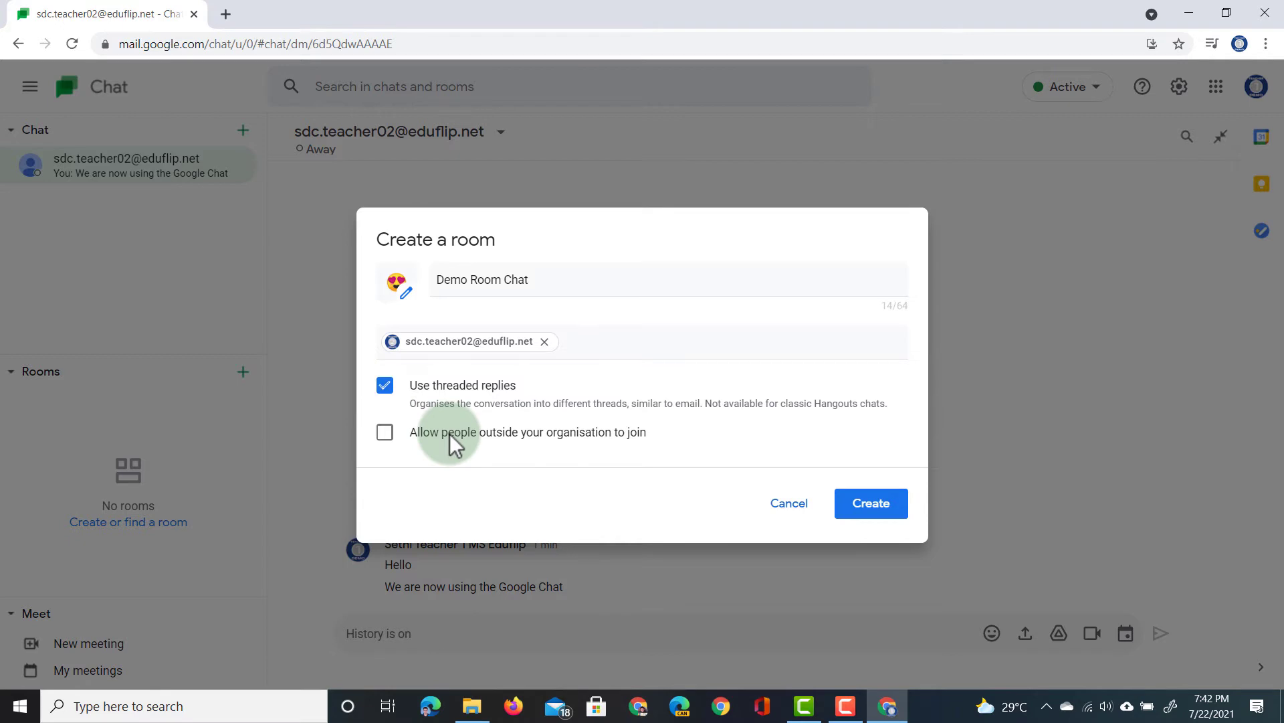
left_click(385, 434)
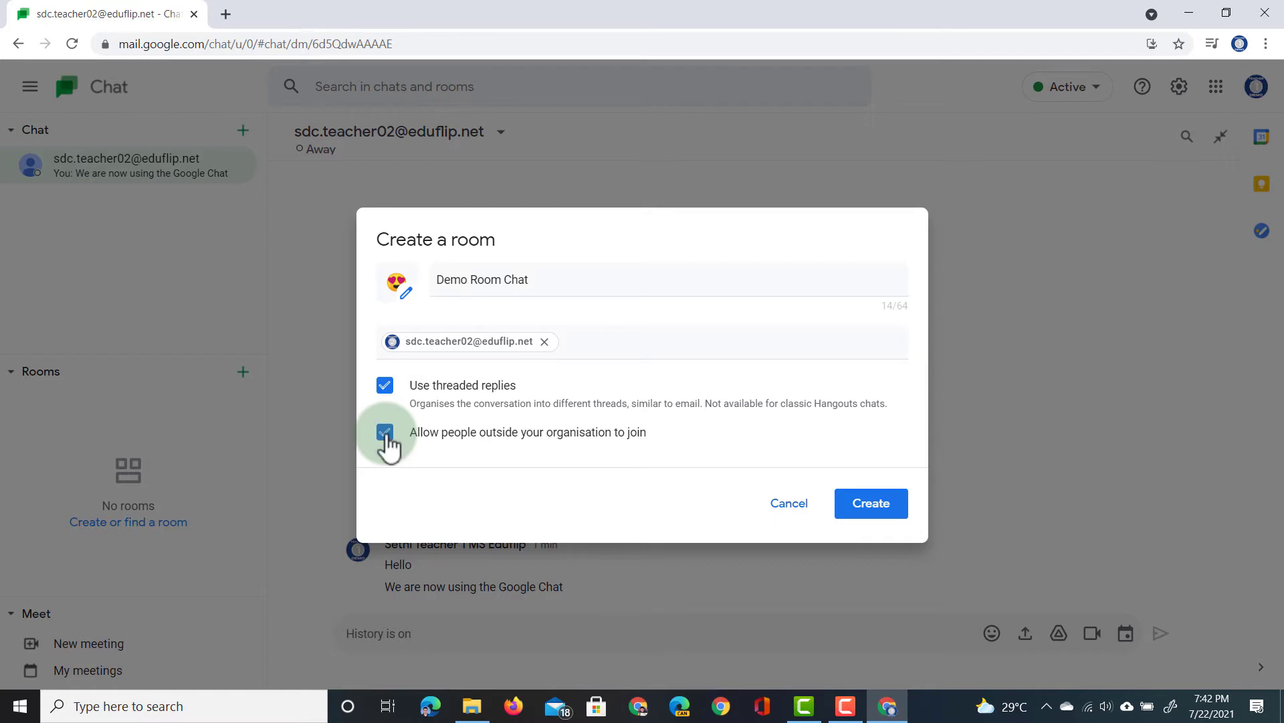
left_click(901, 507)
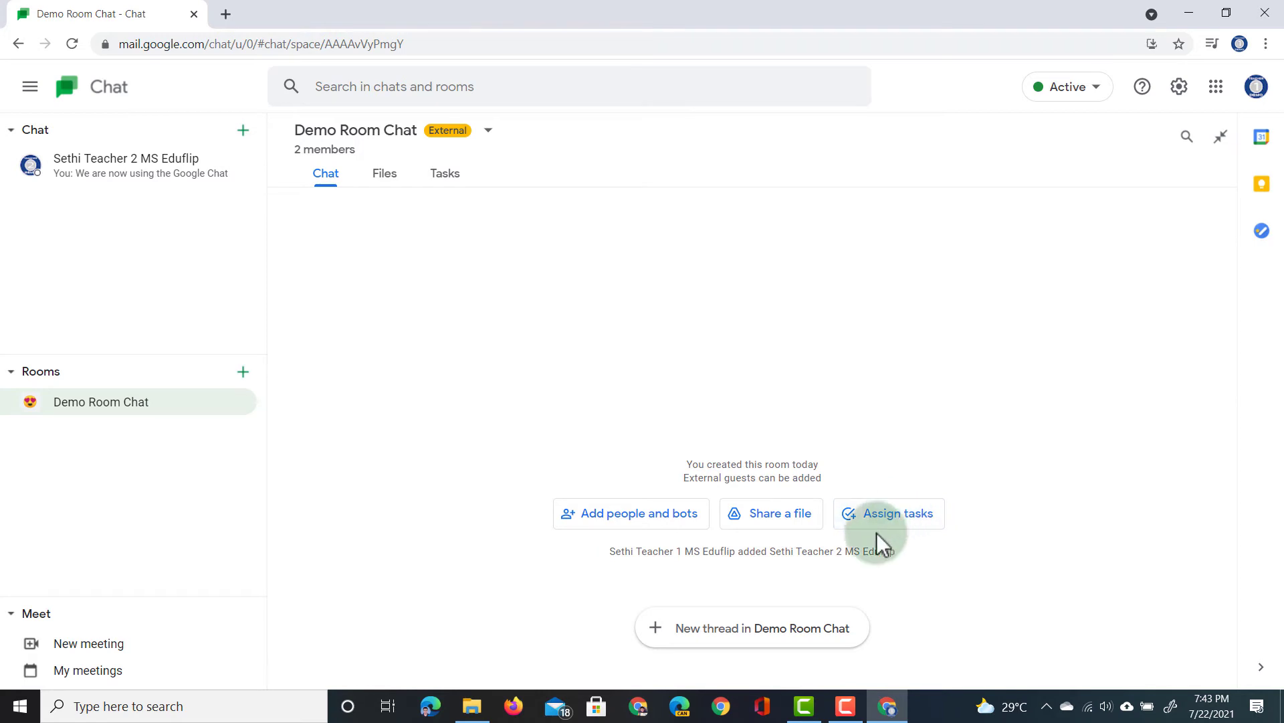
Post a new thread in Demo Room Chat with the message "Welcome to our Chat room".
left_click(740, 632)
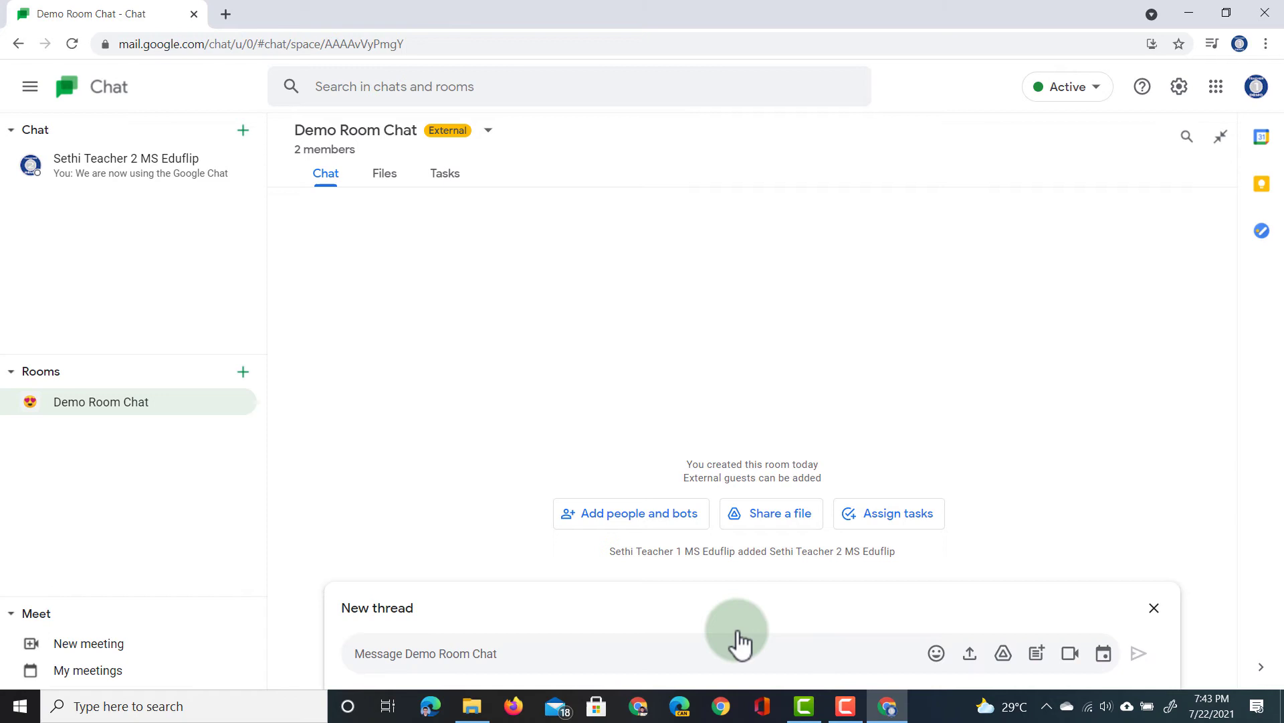
type("Welcome ")
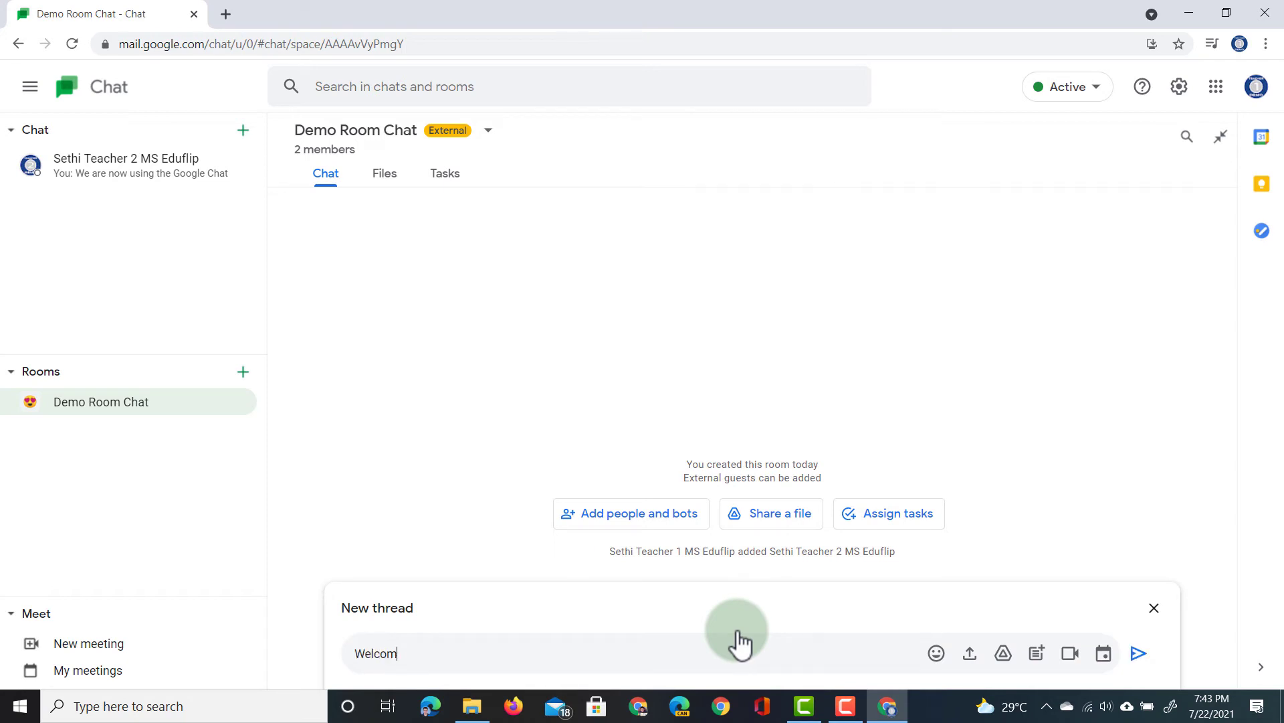
type("to our Chat room")
key("Return")
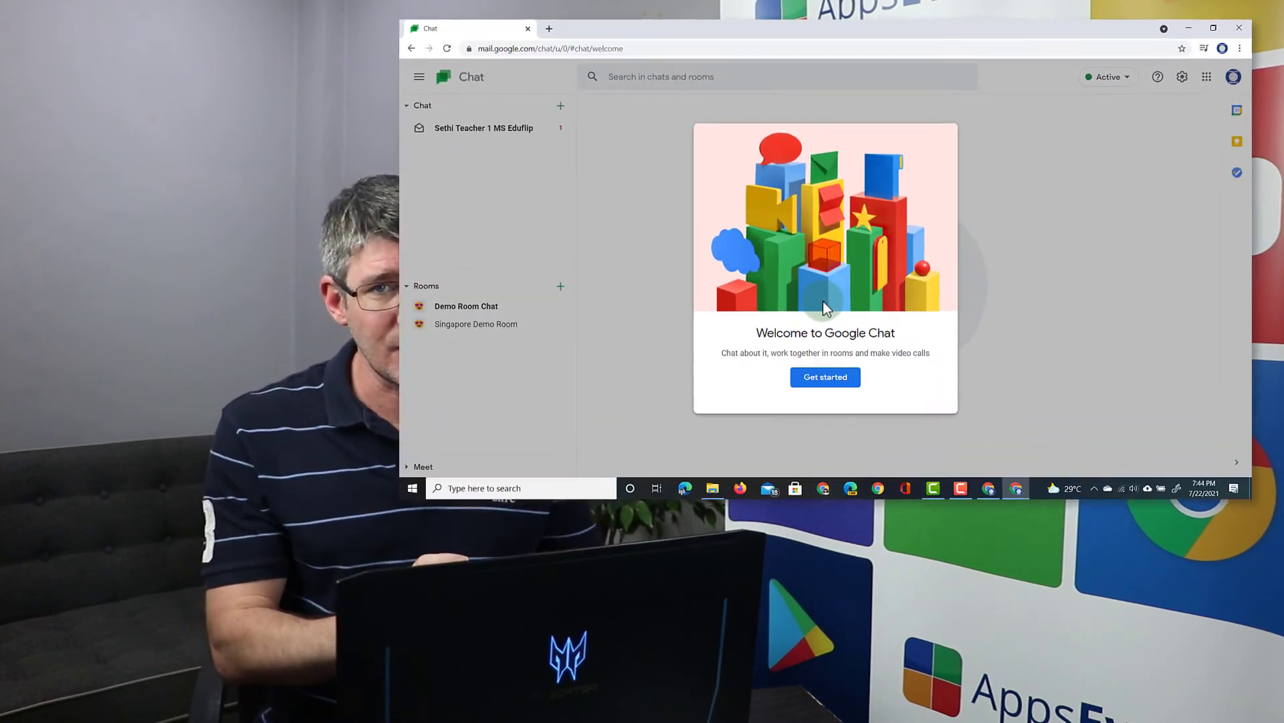
In the second teacher's account, accept the first teacher's message request past the welcome introduction and reply "Hi!".
left_click(816, 379)
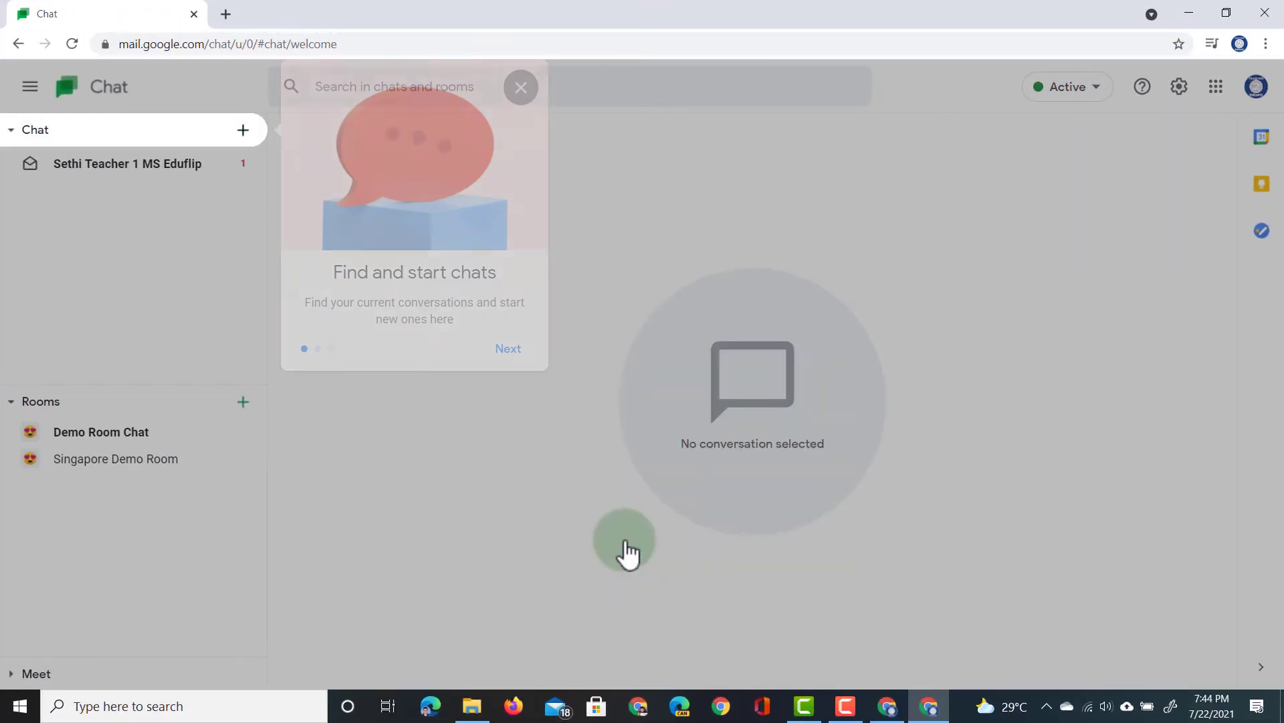
left_click(625, 541)
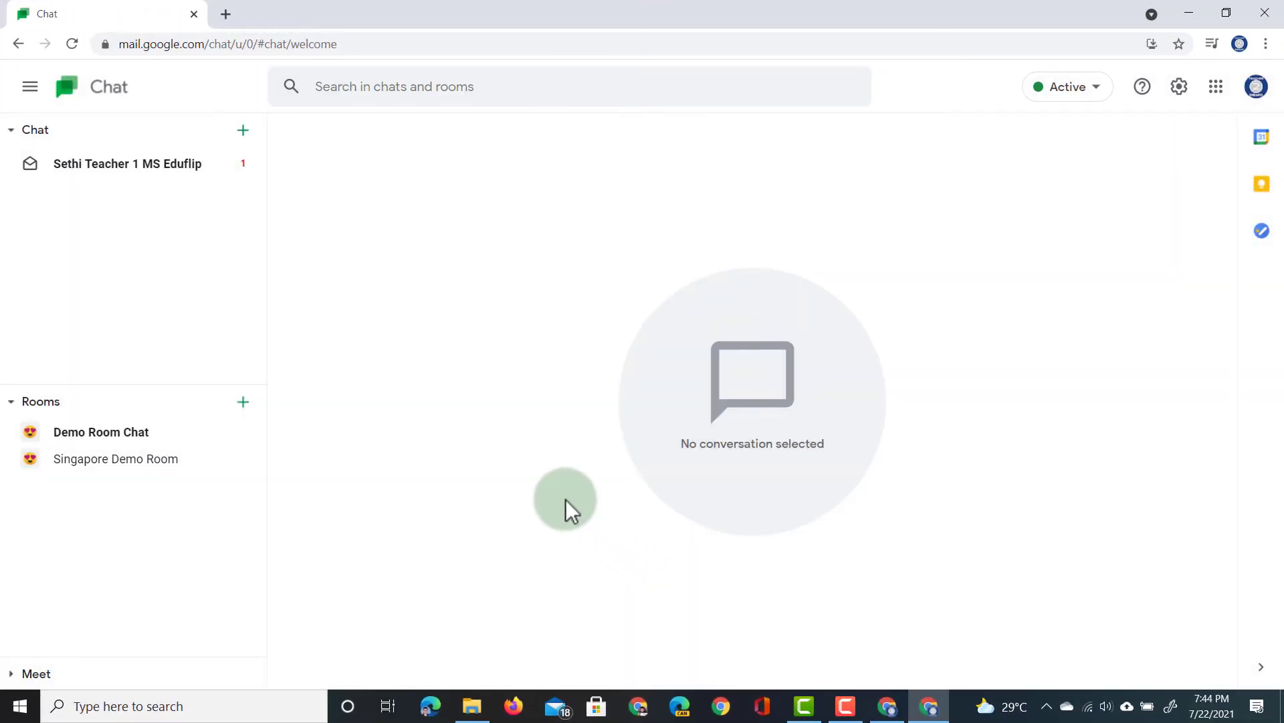
left_click(83, 176)
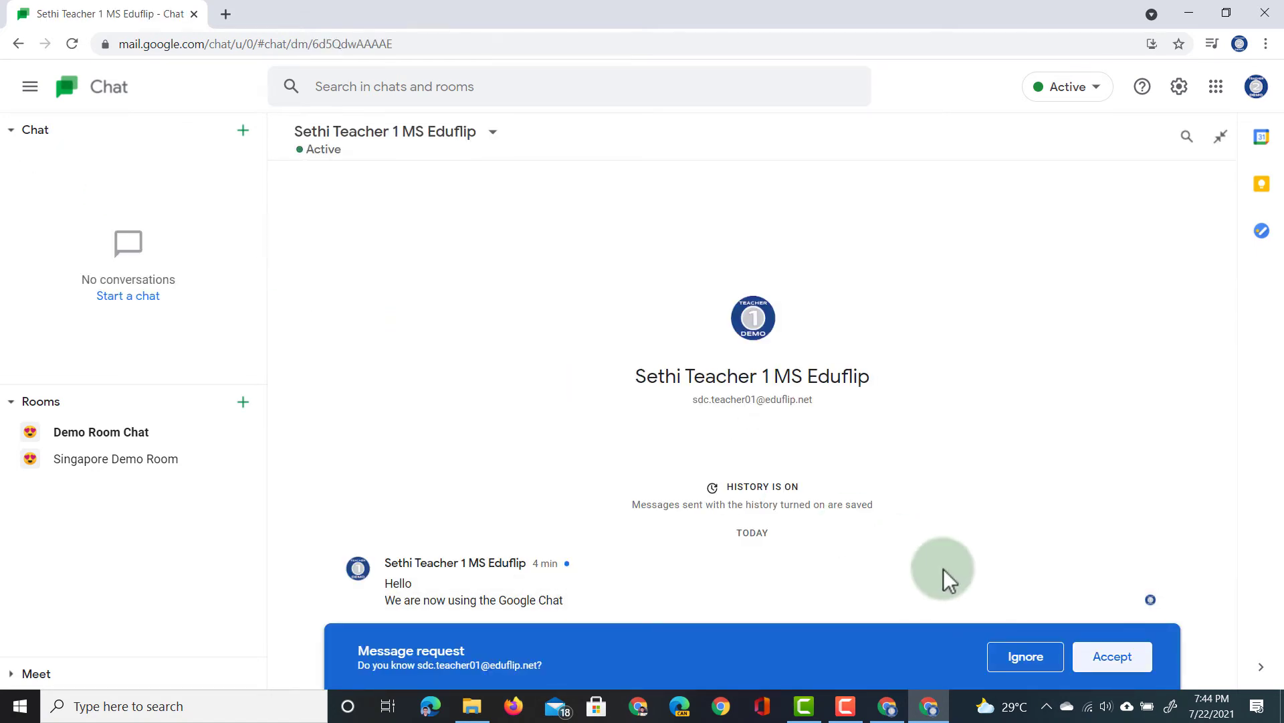
left_click(1136, 660)
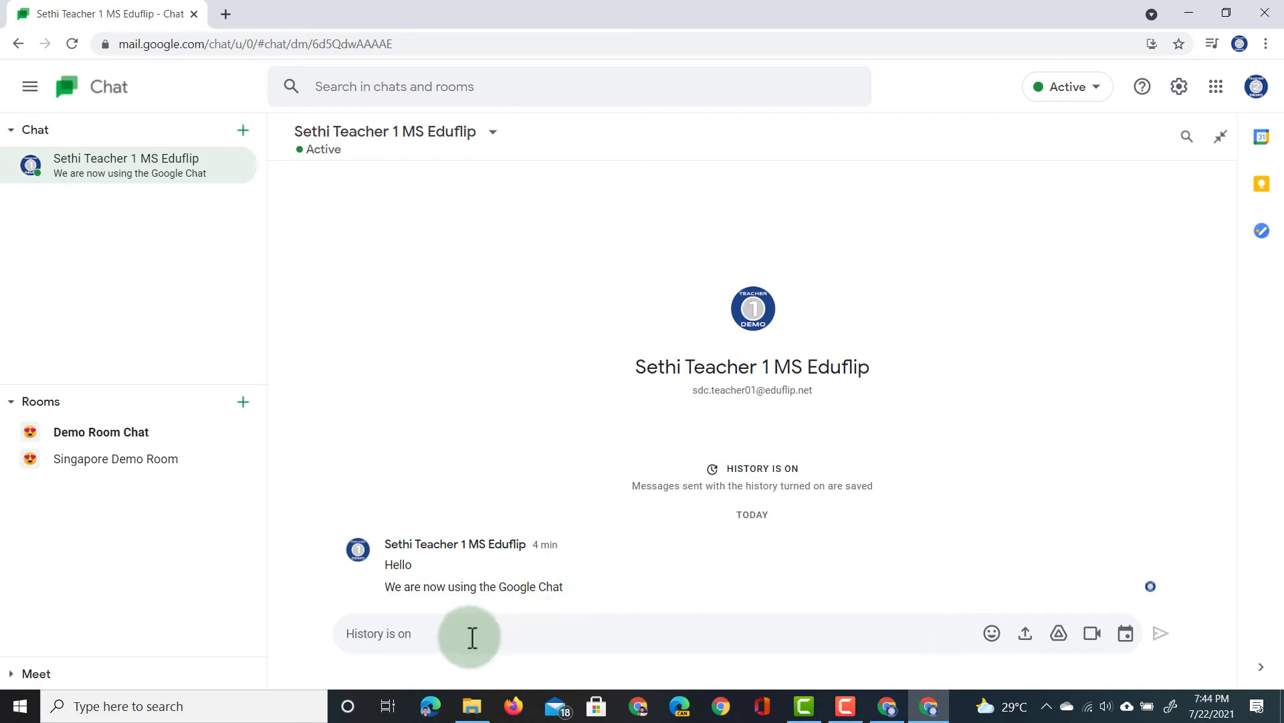
type("Hi")
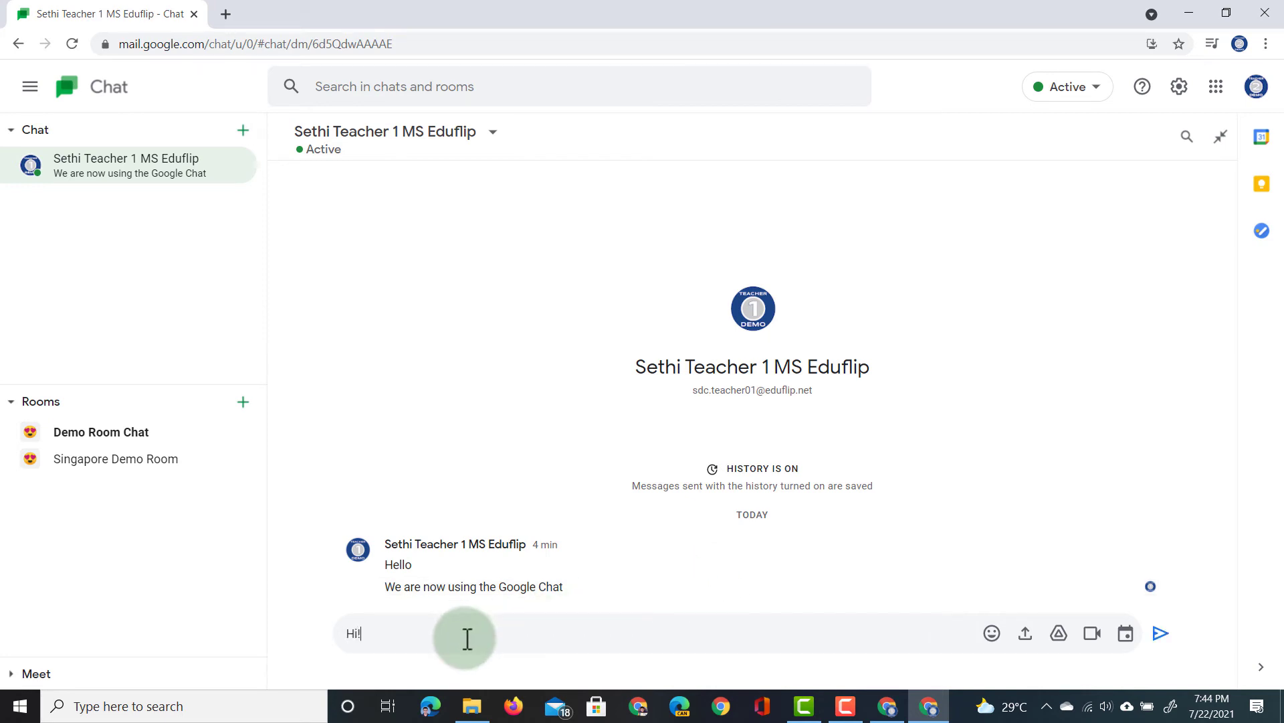
key("Return")
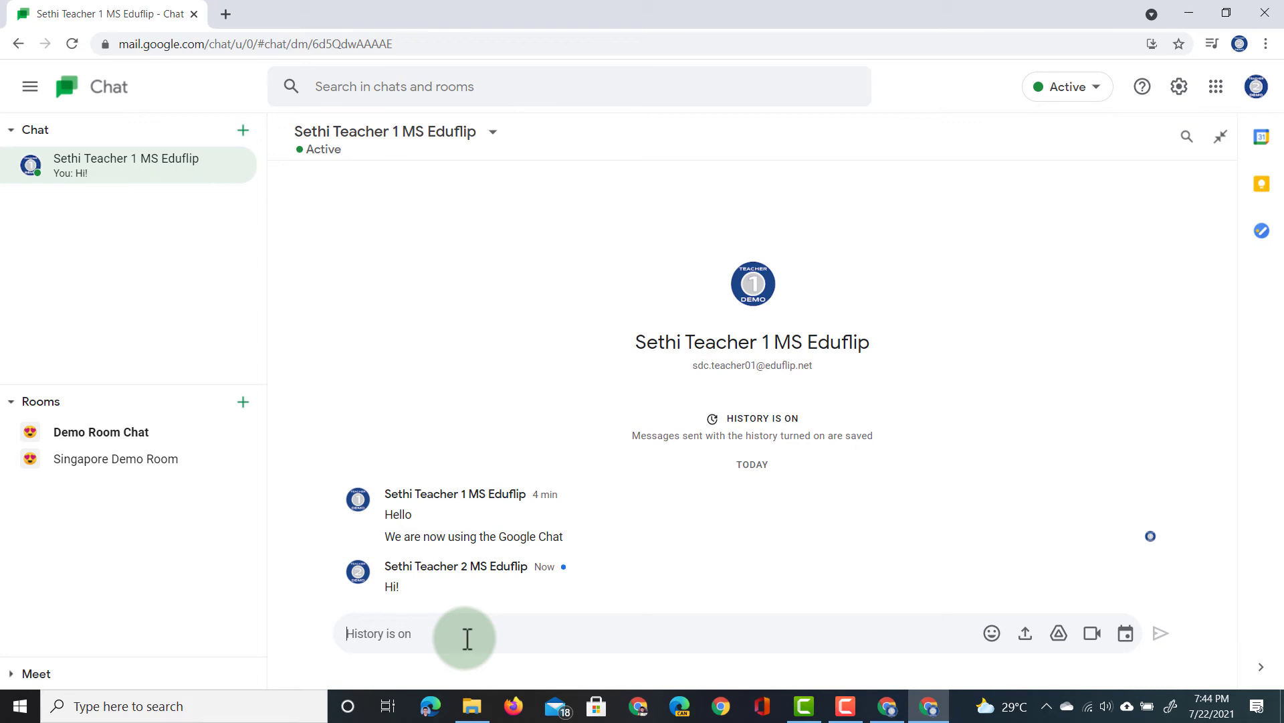
Reply "Hi everyone" to the welcome thread in Demo Room Chat.
left_click(93, 434)
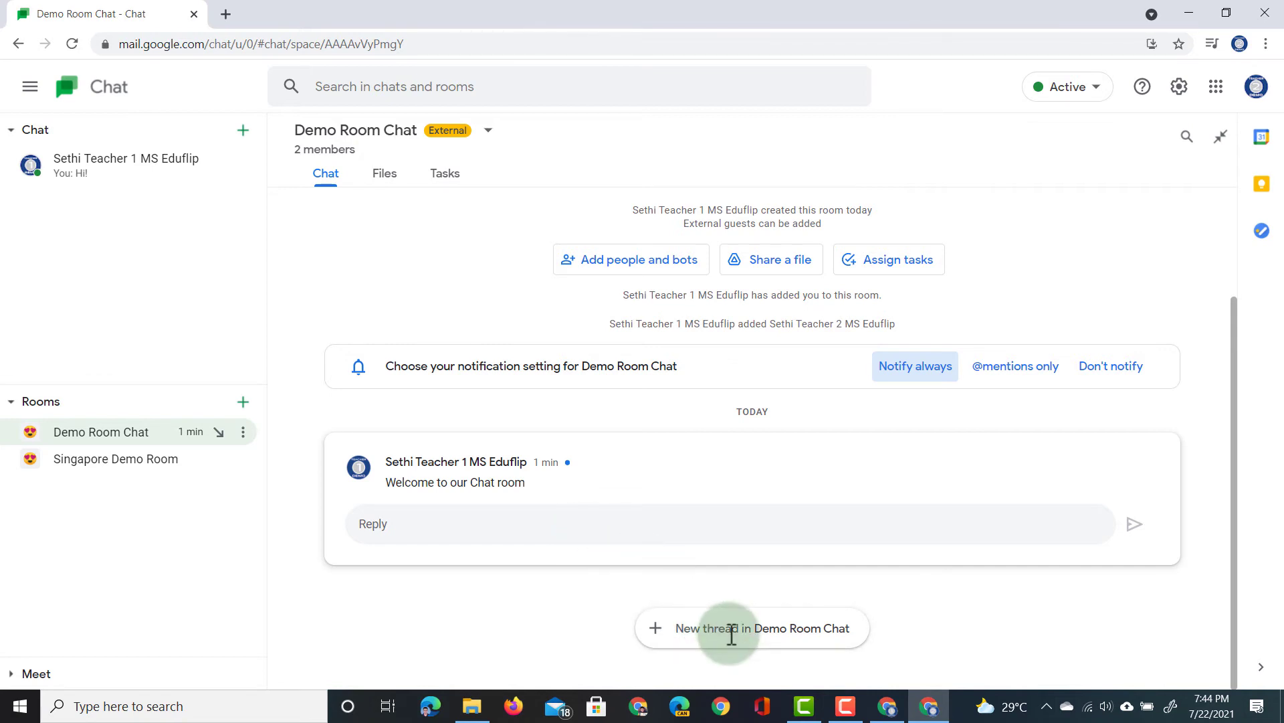
left_click(455, 529)
type("Hi everyo")
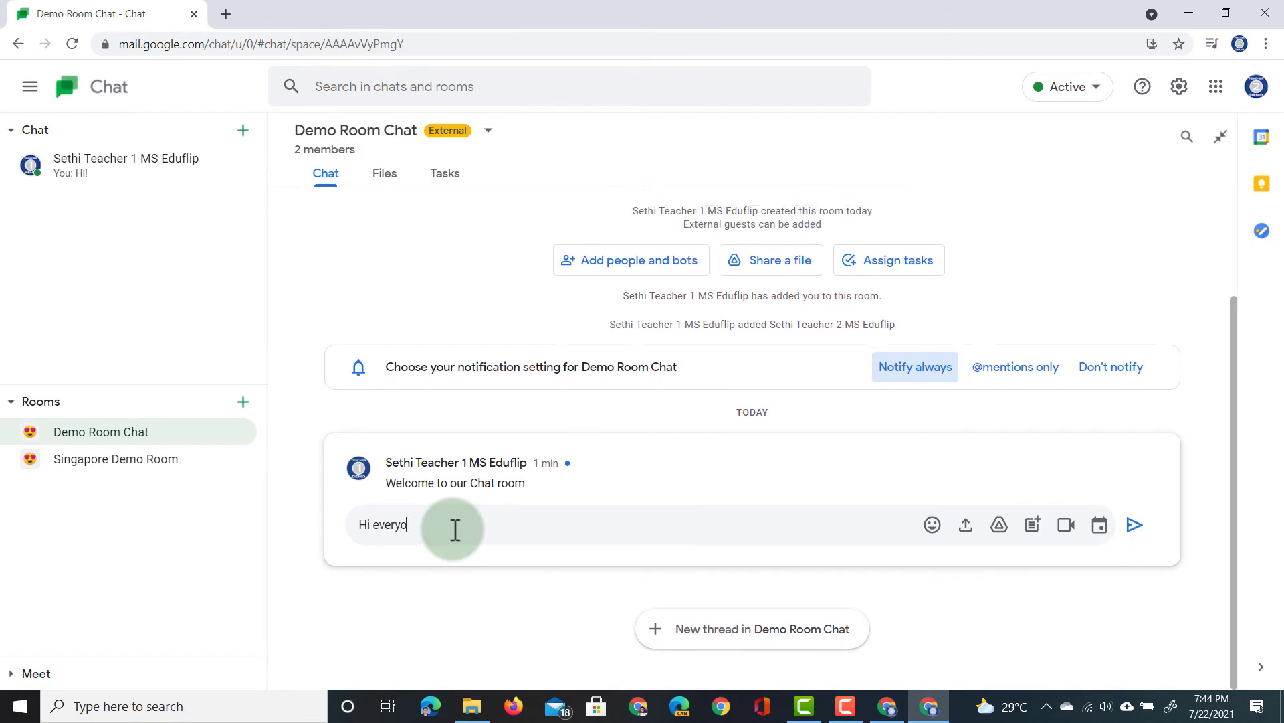
type("ne")
key("Return")
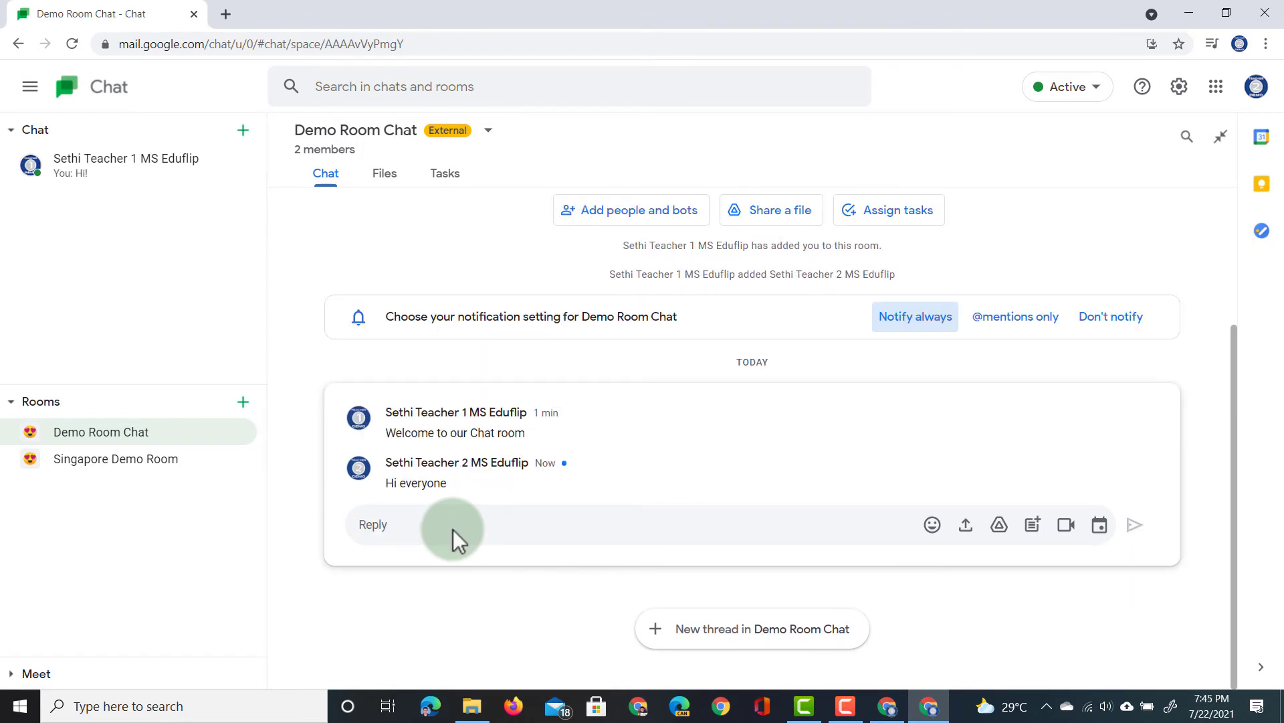
Start a separate thread in Demo Room Chat with the message "This is a different topic".
left_click(758, 634)
type("Thi")
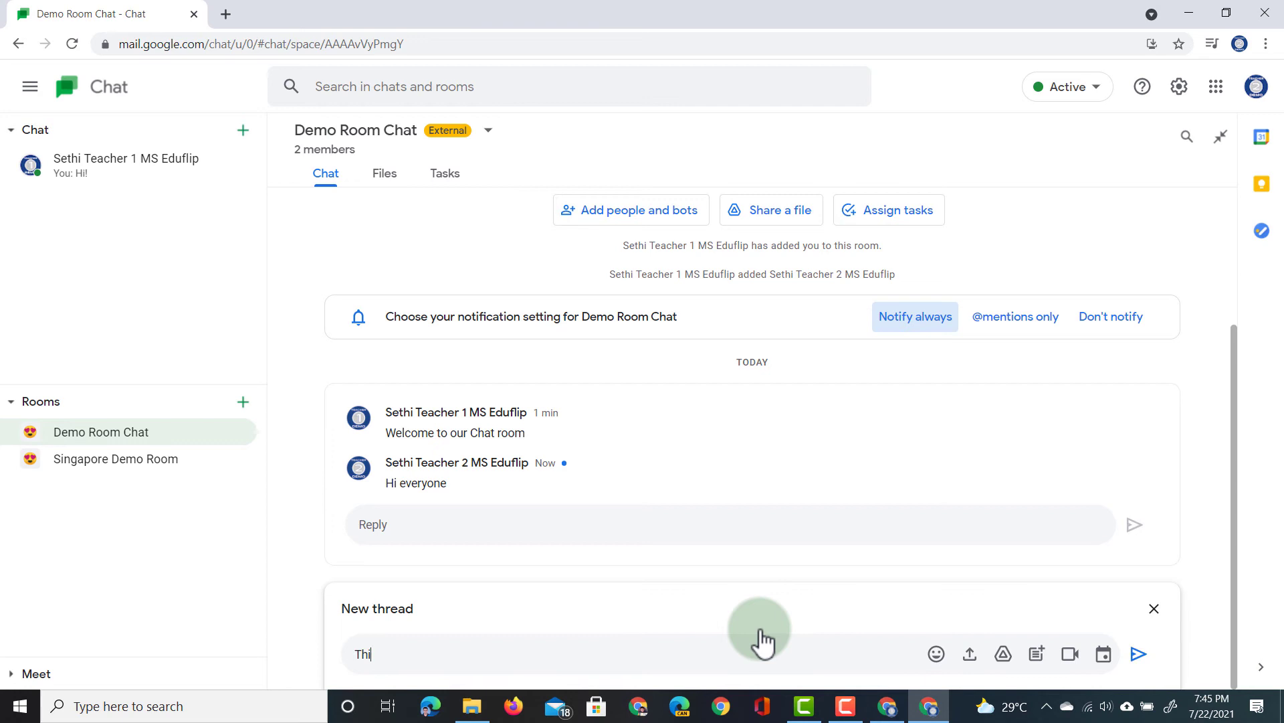
type("s is a different topic")
key("Return")
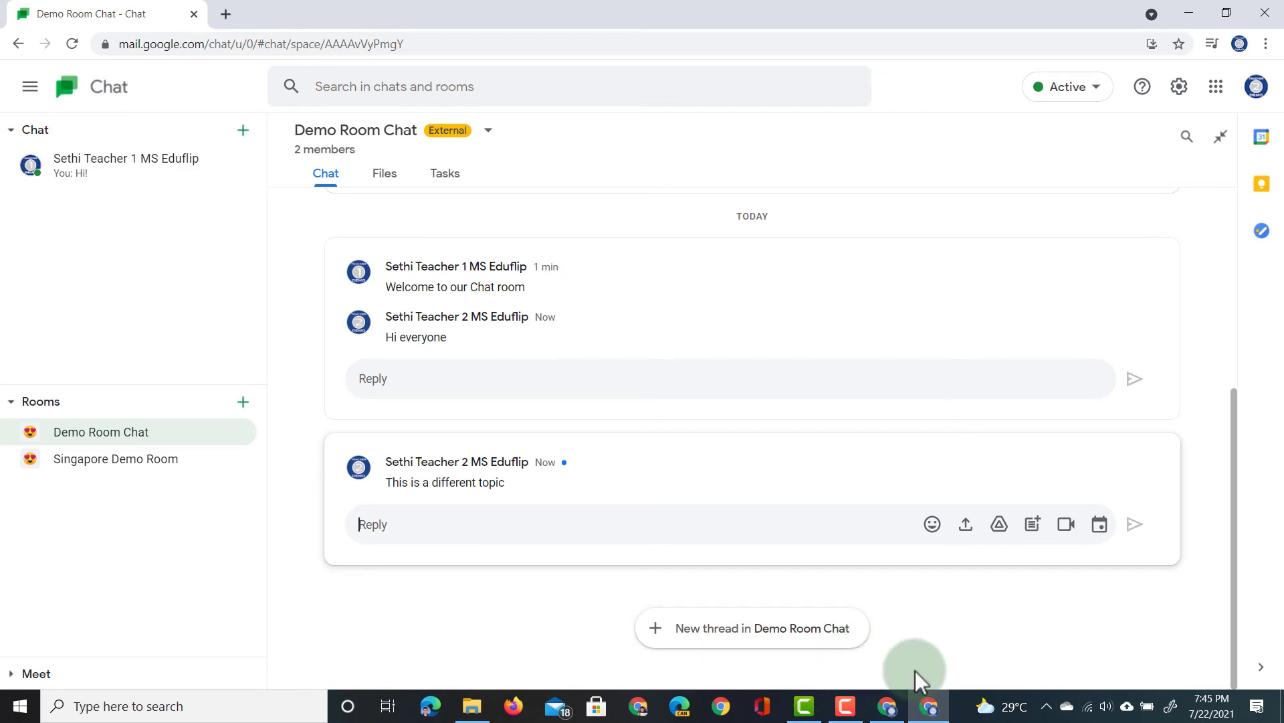
In the first teacher's window, load the new room message and share the Drive document Lorem Ipsum with room members with Comment access.
left_click(889, 705)
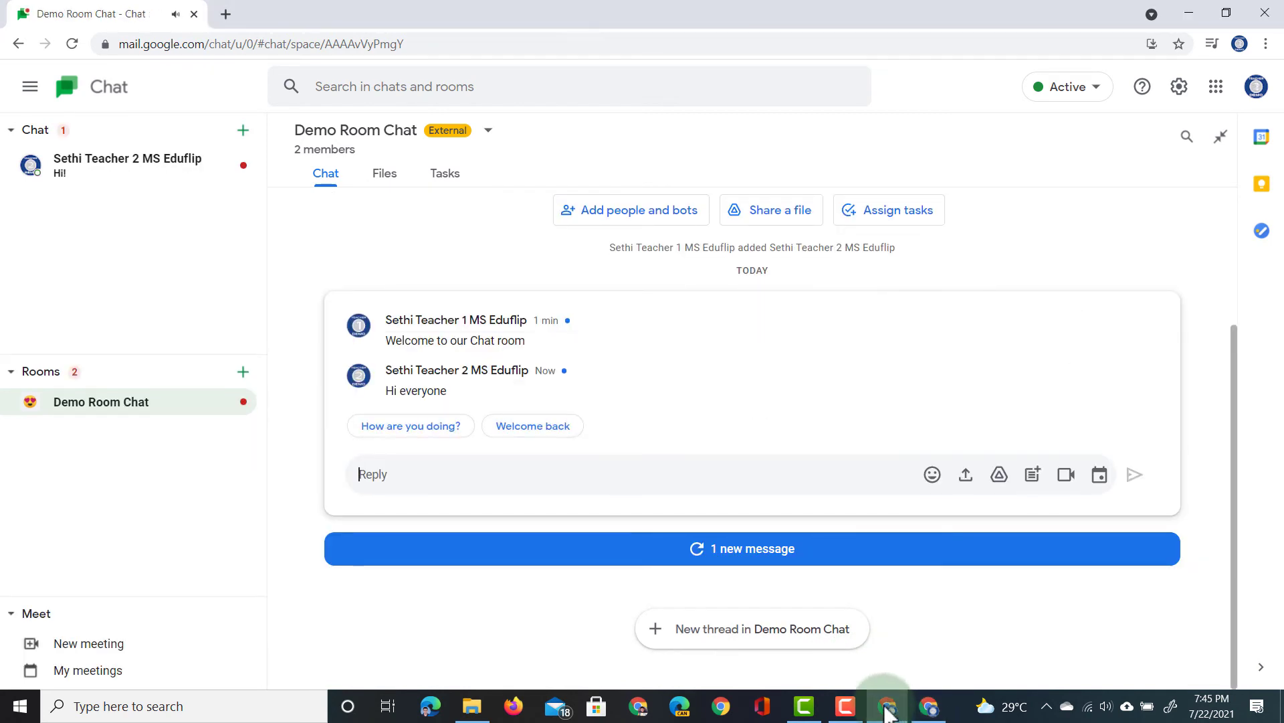
left_click(731, 553)
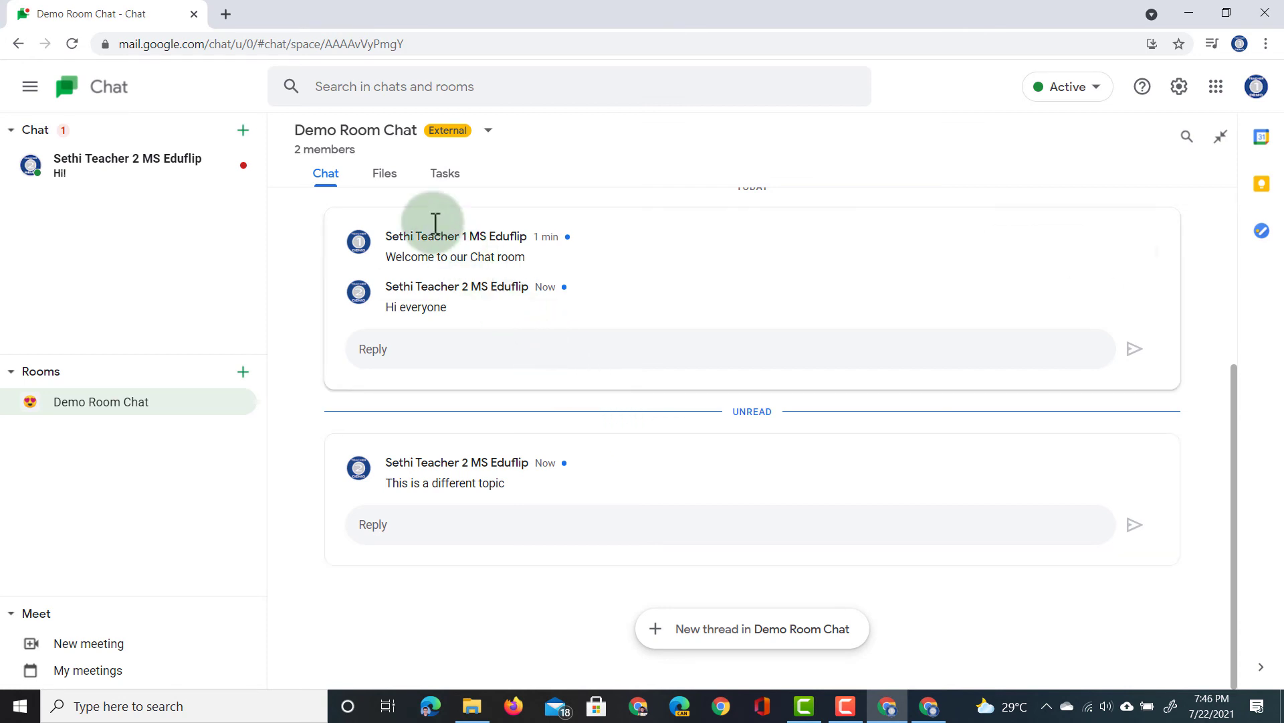
left_click(389, 179)
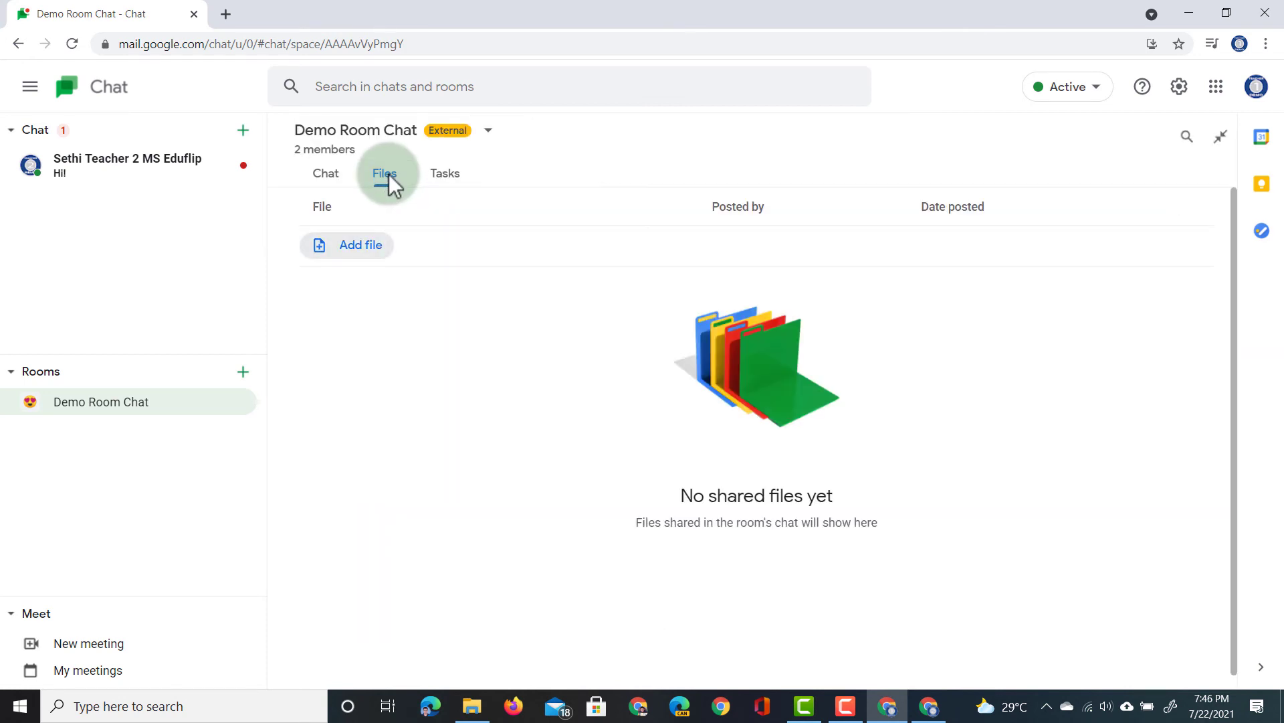
left_click(353, 244)
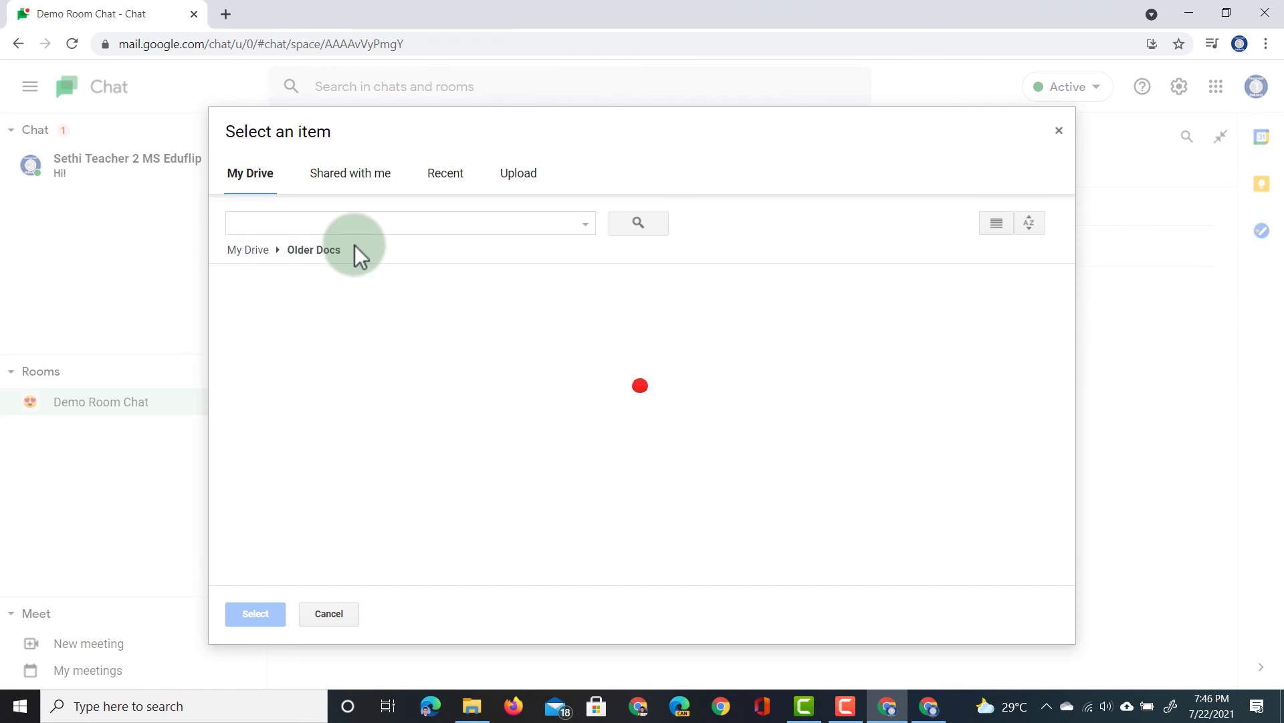
double_click(296, 379)
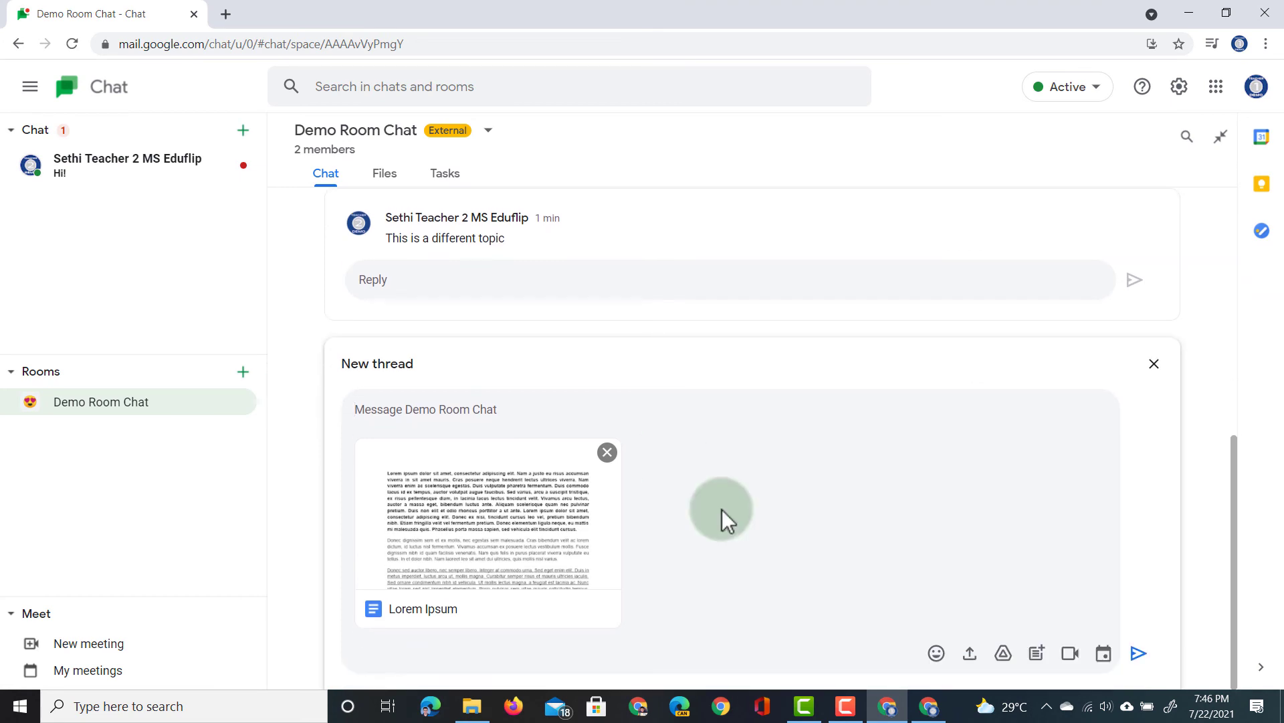
left_click(1139, 653)
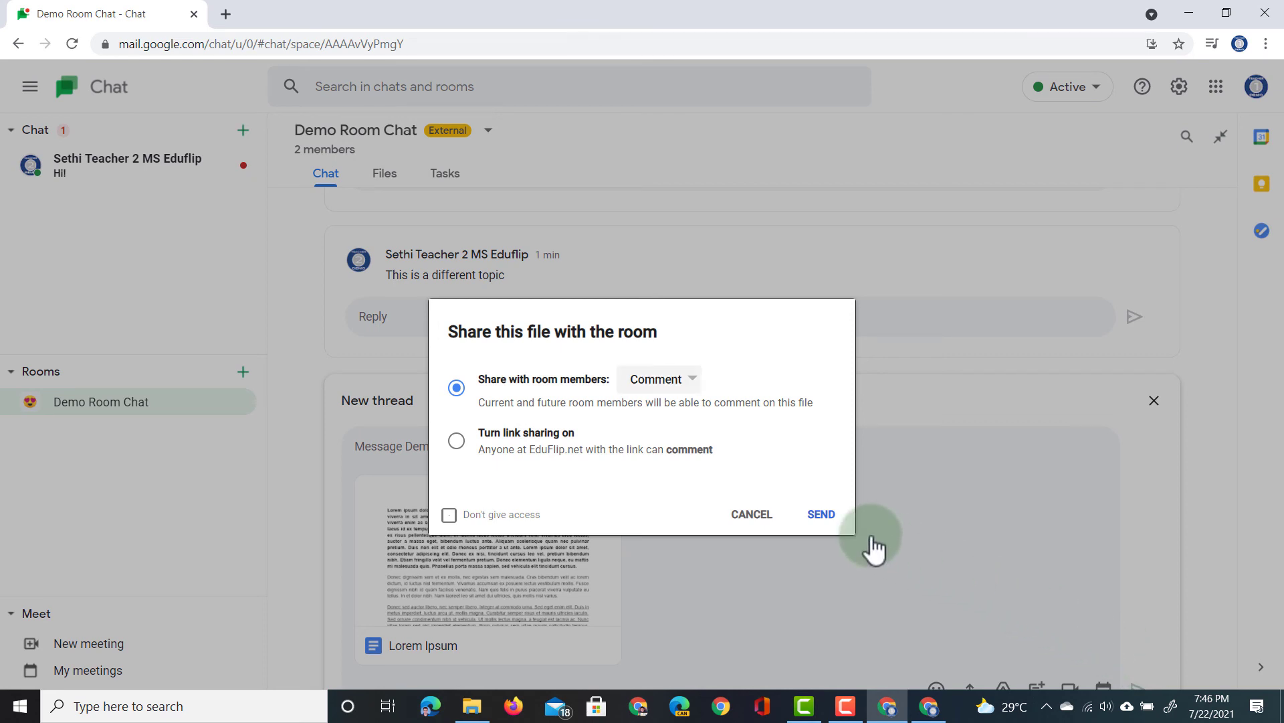
left_click(822, 514)
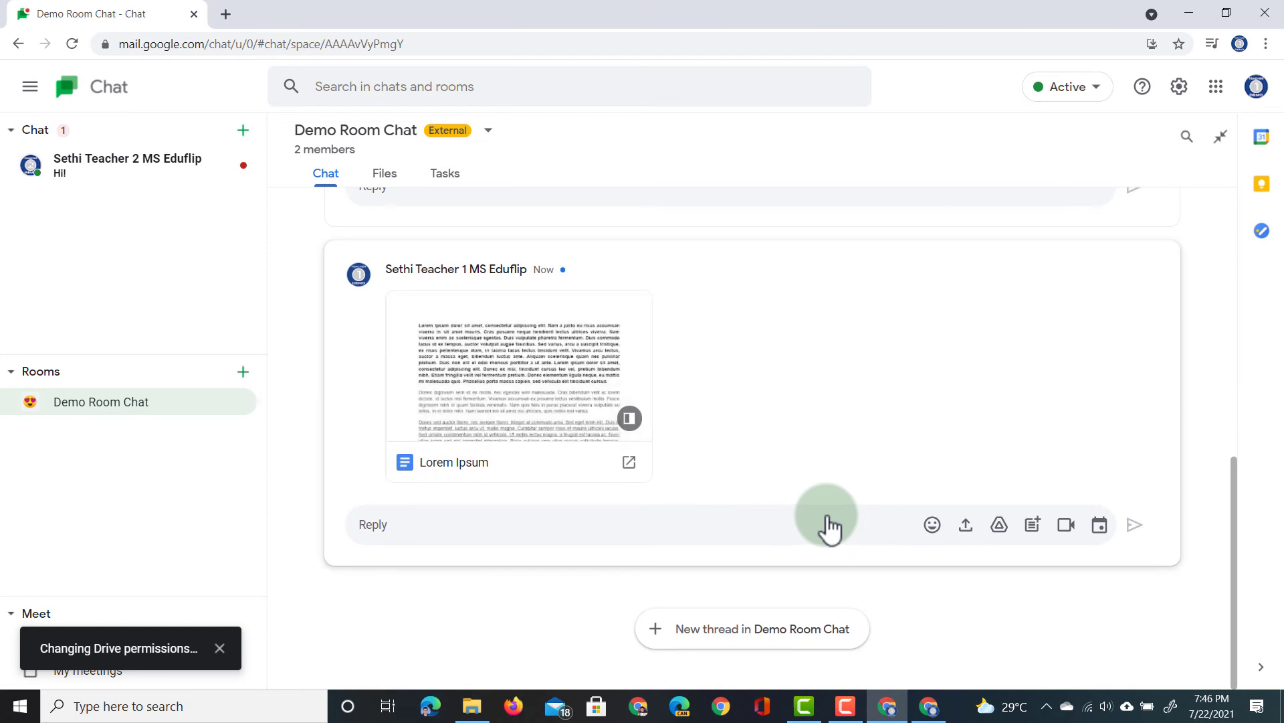
Switch to the second teacher's window and view the files shared in Demo Room Chat.
left_click(931, 707)
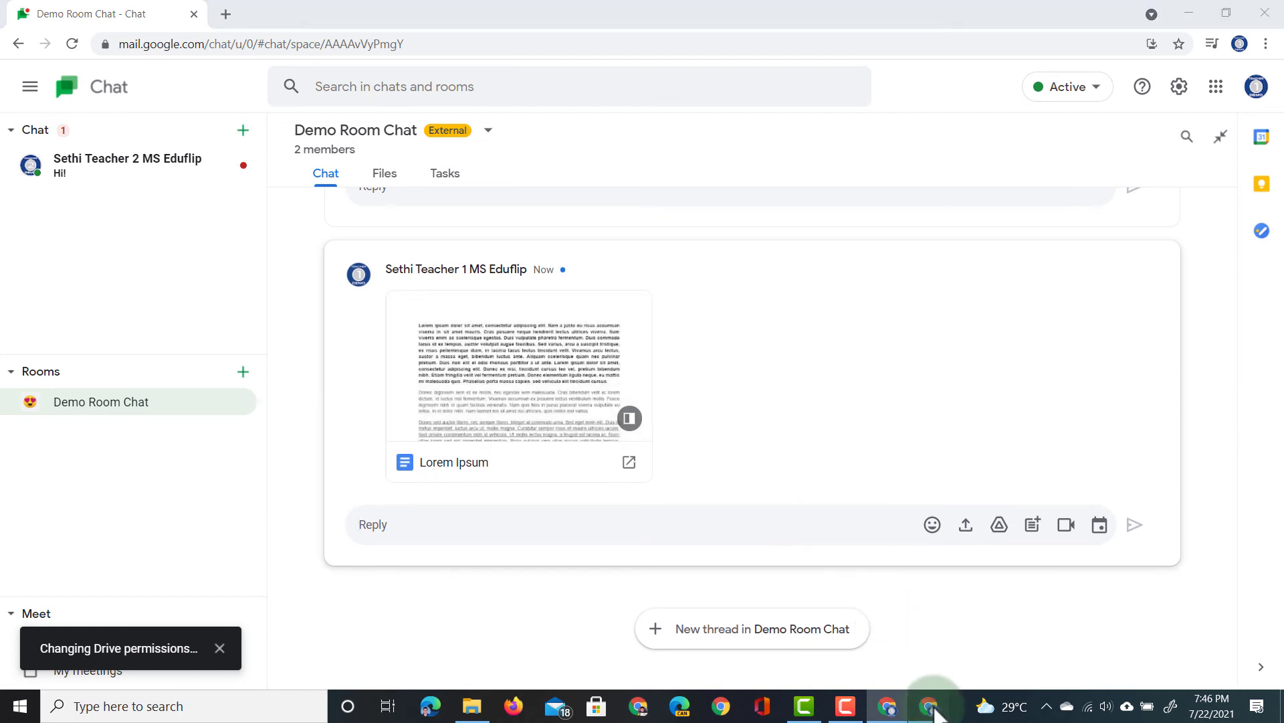
left_click(694, 479)
left_click(374, 174)
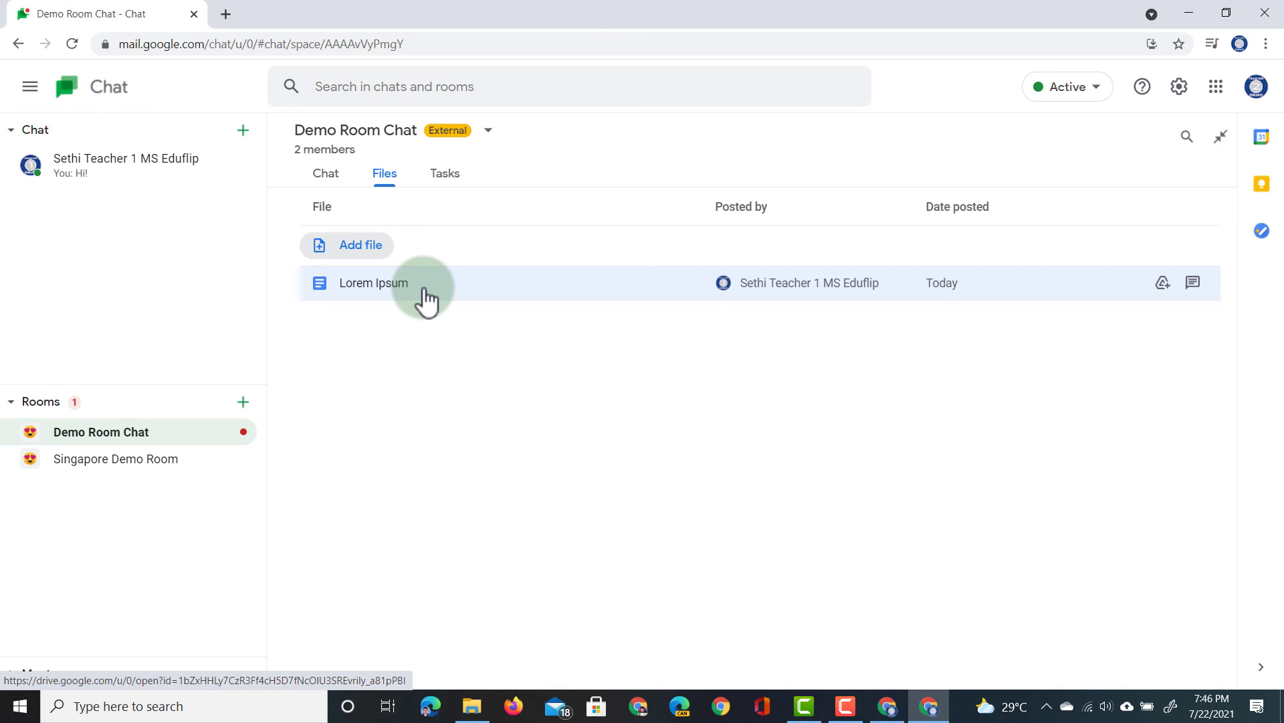
Add a room task "Discuss upcoming meeting" dated 30 July 2021 and assigned to the first teacher.
left_click(449, 178)
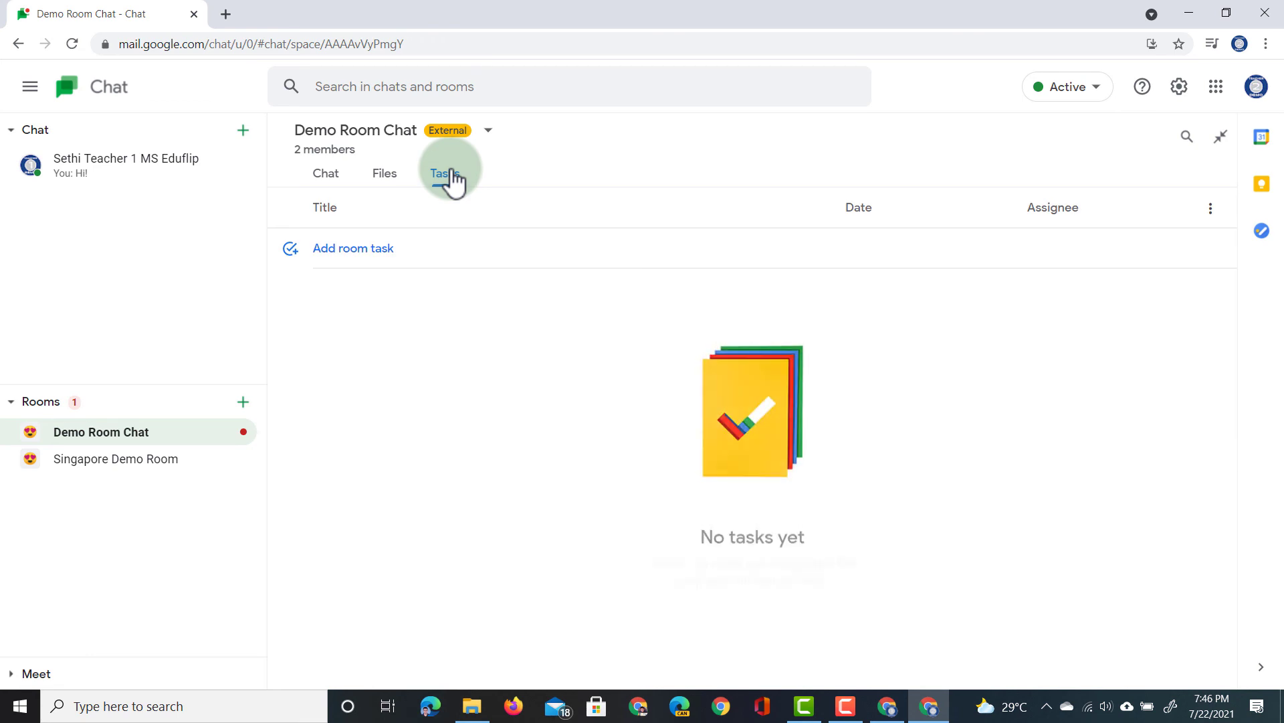
left_click(354, 253)
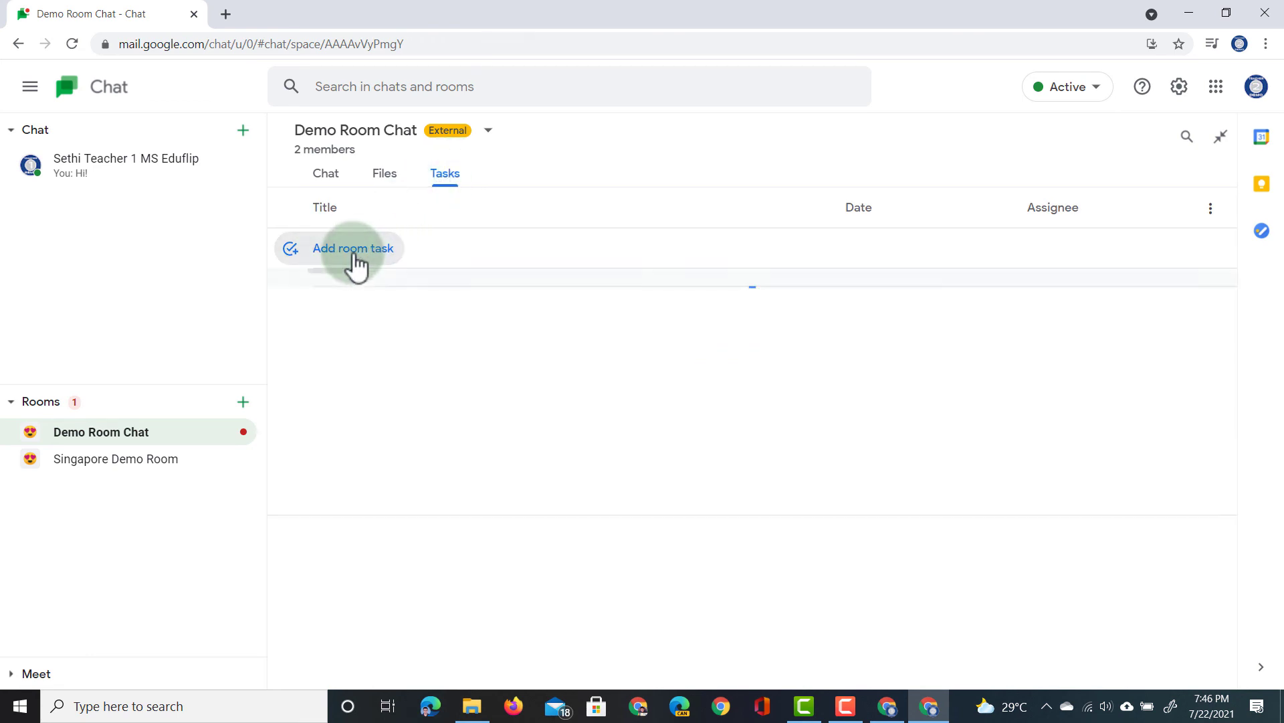
type("Discuss upcoming meeting")
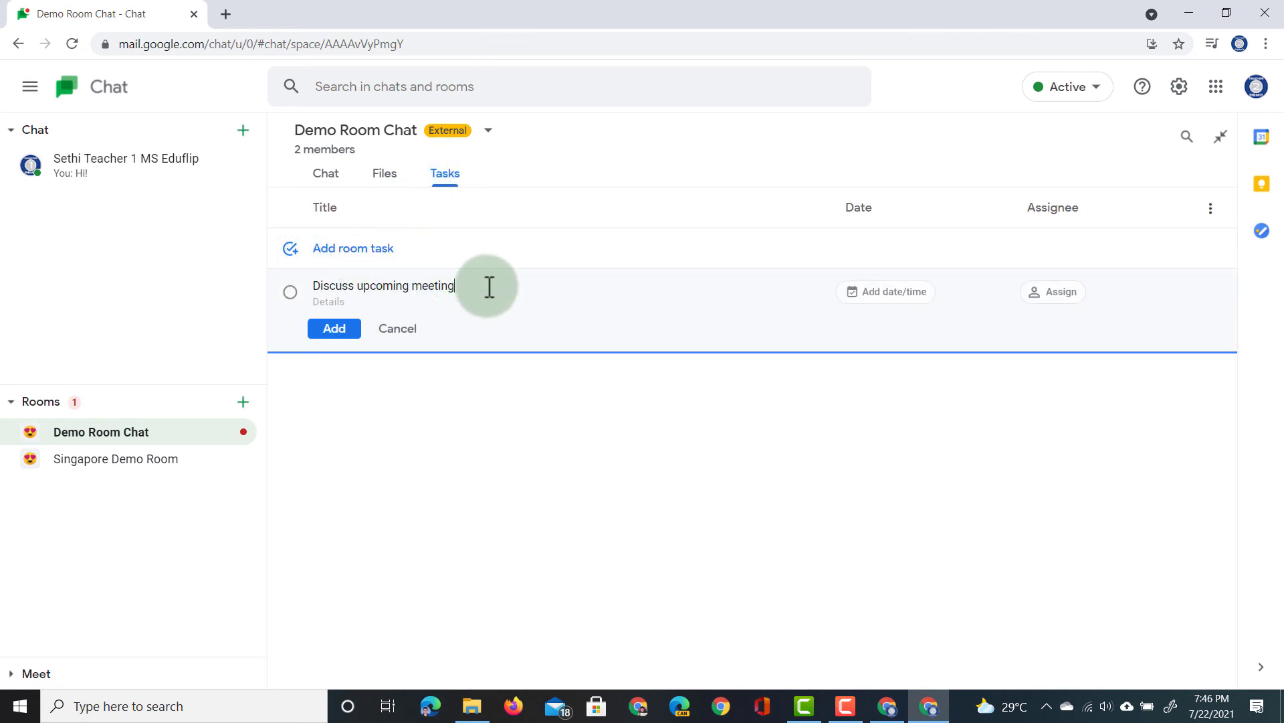
left_click(860, 294)
left_click(783, 441)
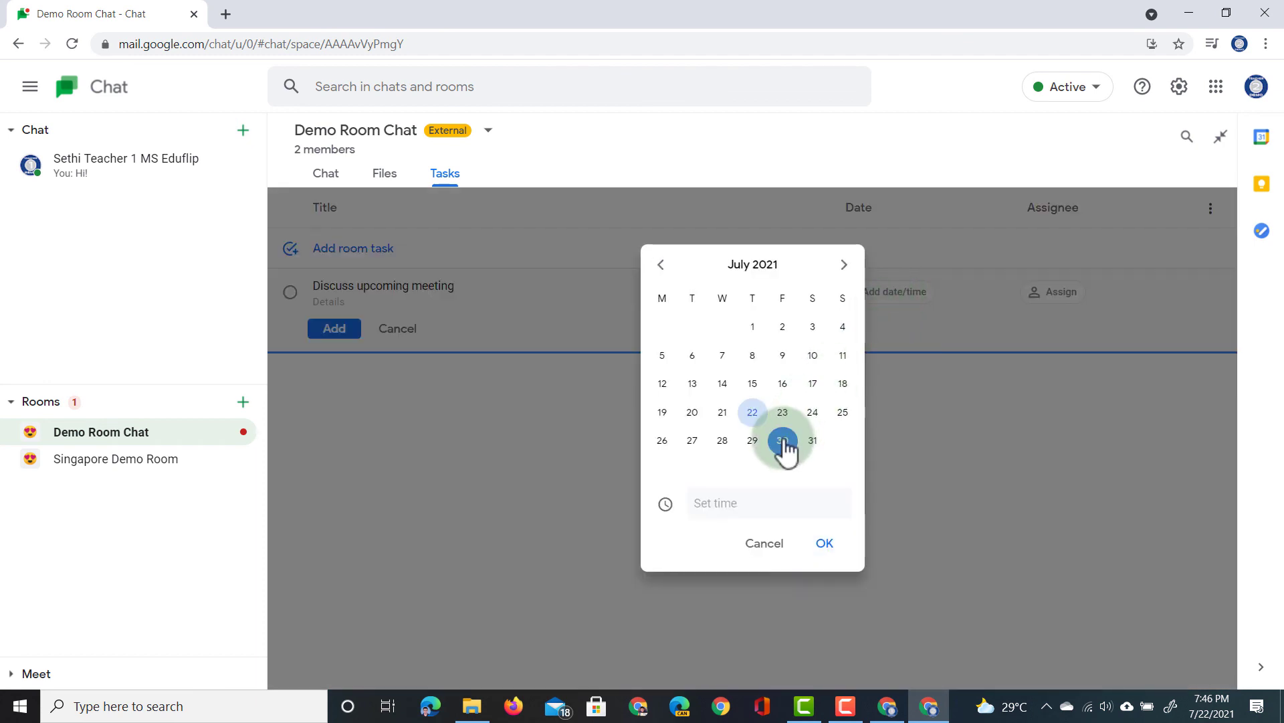
left_click(824, 544)
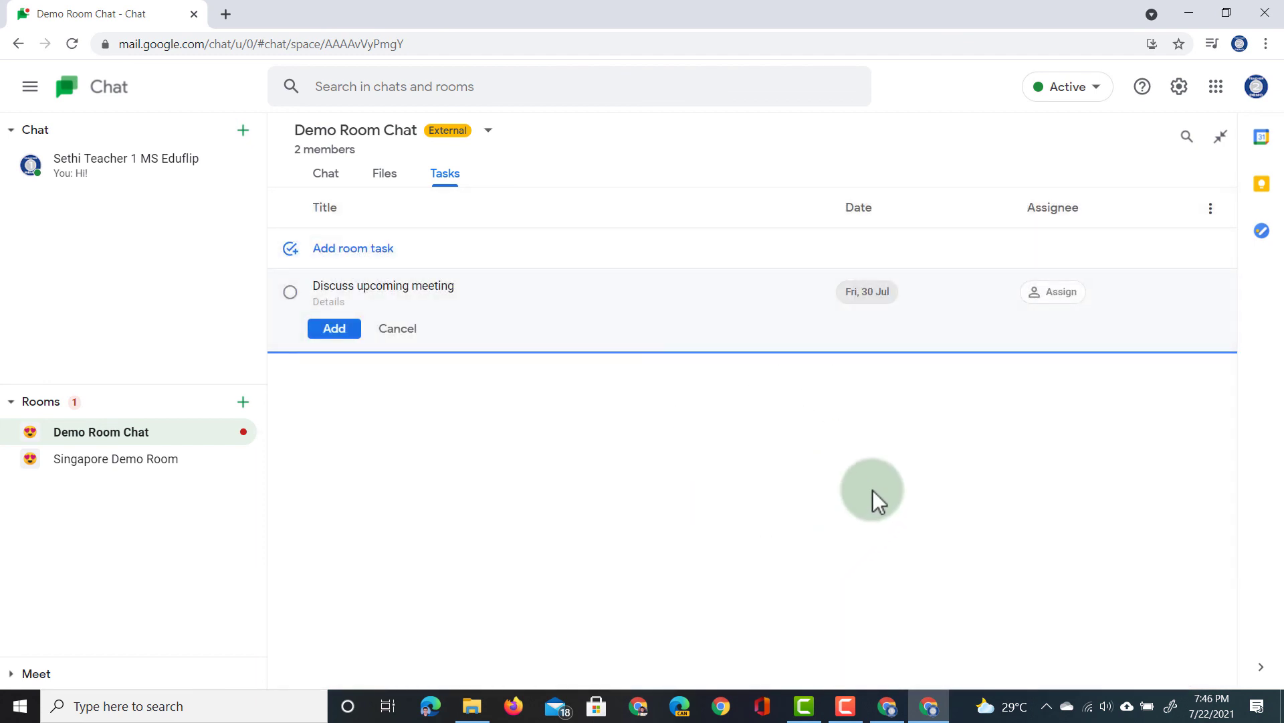
left_click(1053, 294)
left_click(1037, 331)
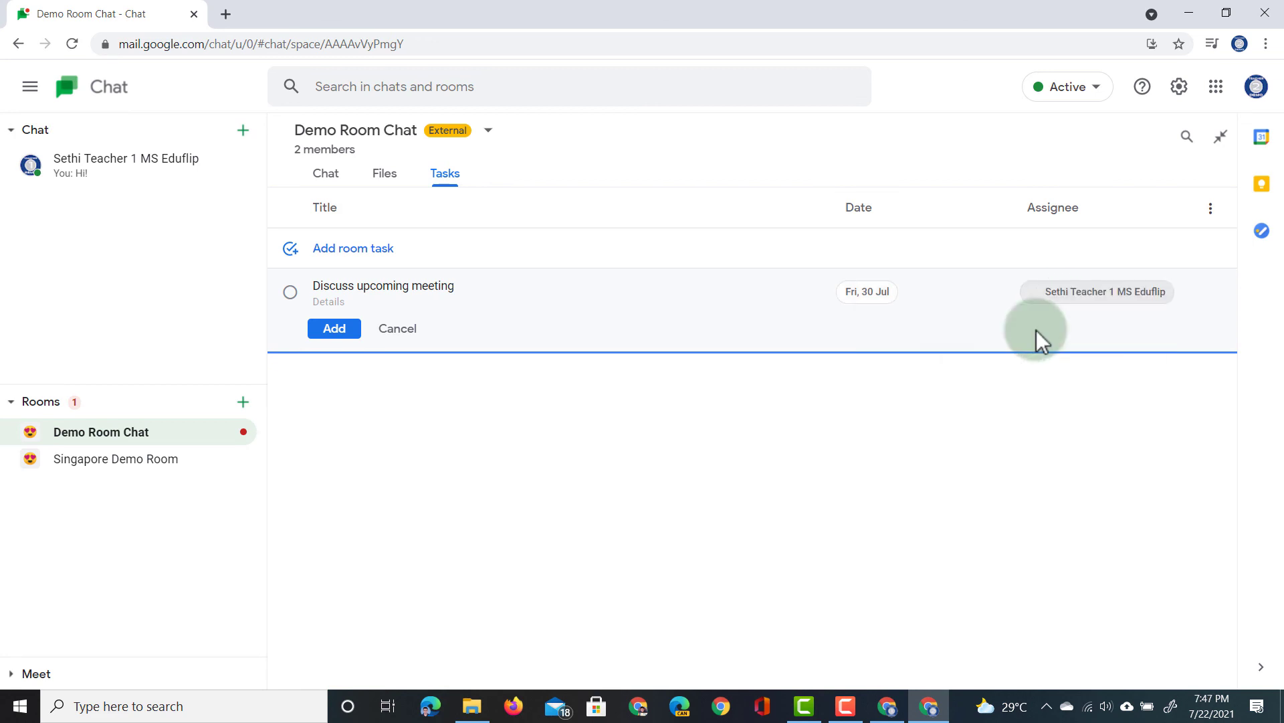
left_click(334, 328)
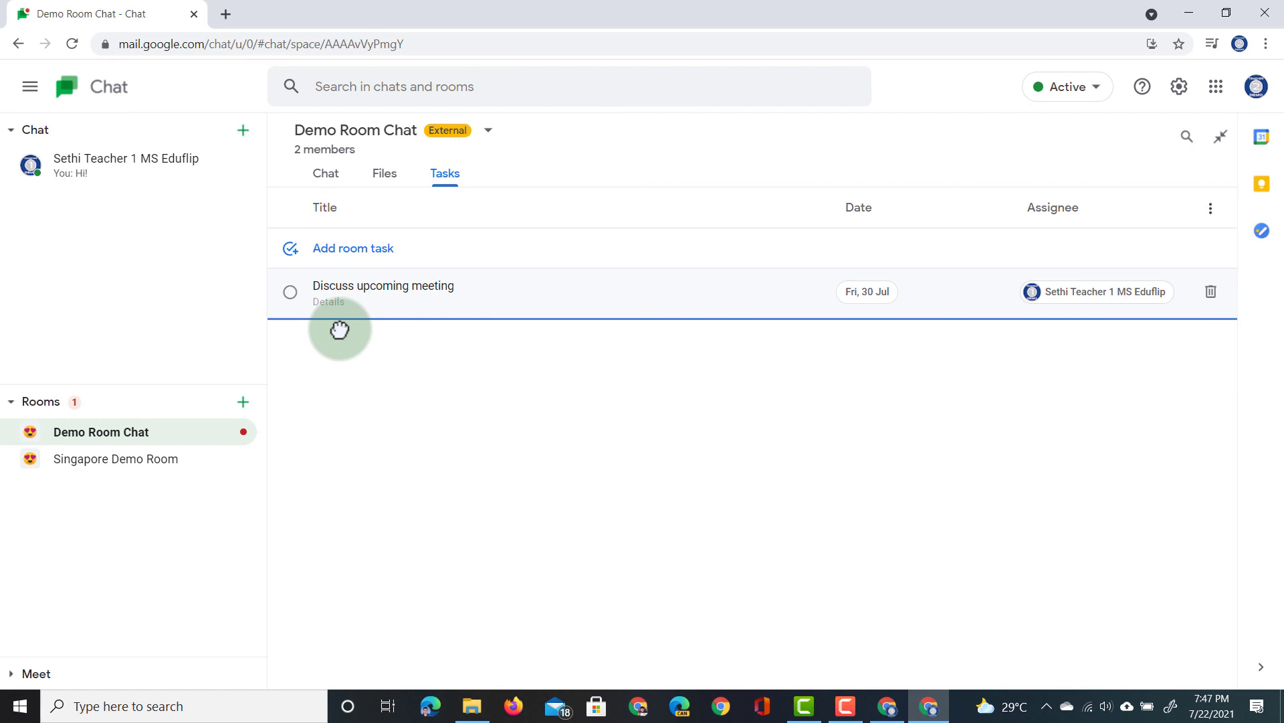
In the first teacher's window, check the new task message and mark the room task "Discuss upcoming meeting" as completed.
left_click(885, 703)
left_click(747, 562)
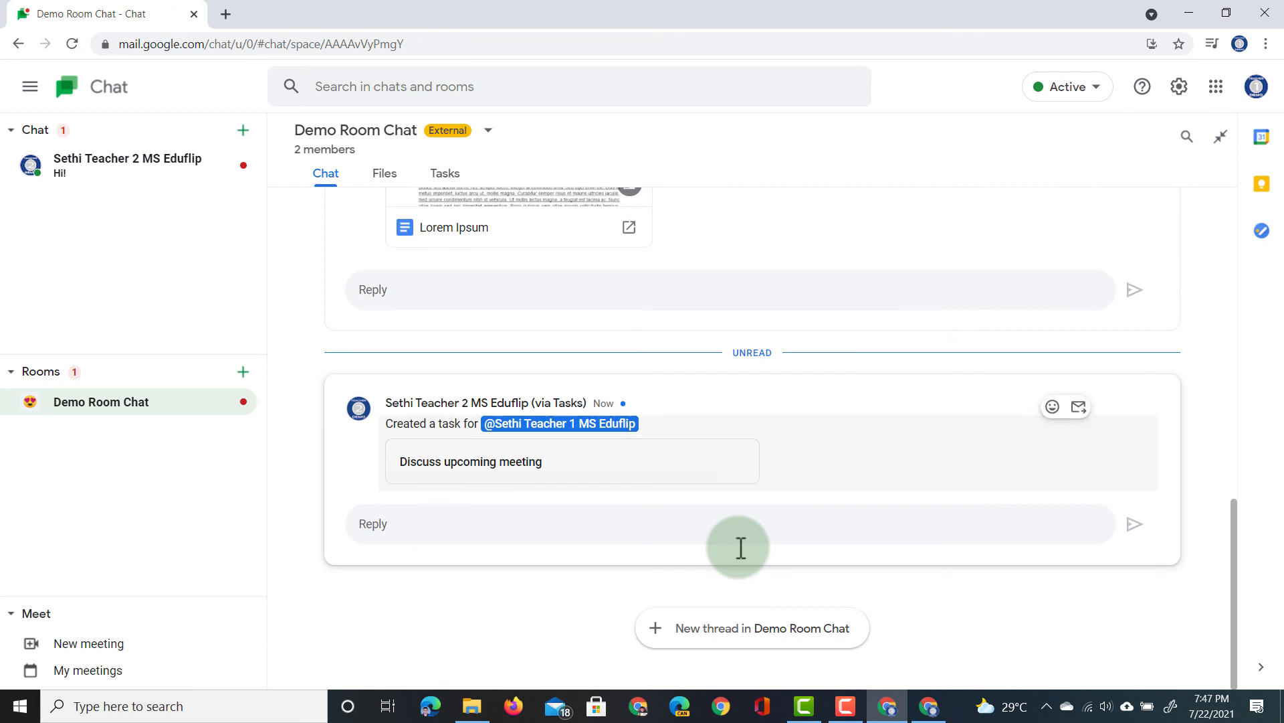
left_click(597, 432)
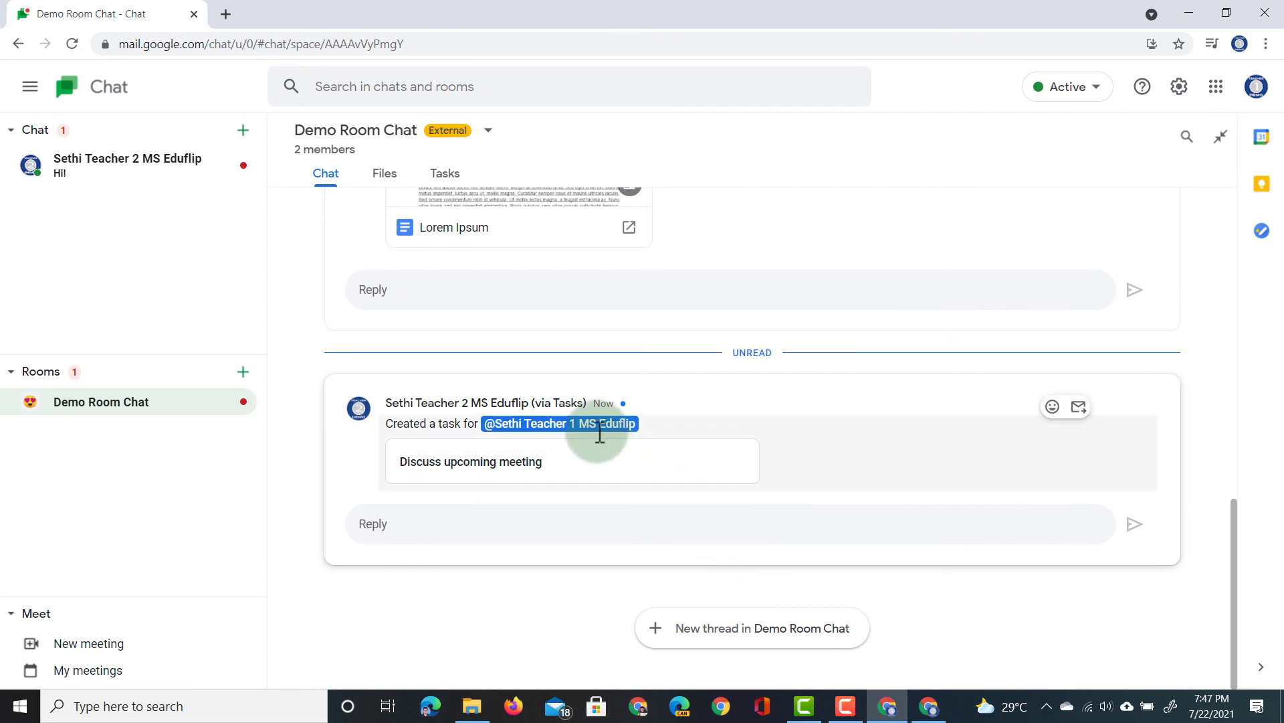
left_click(448, 465)
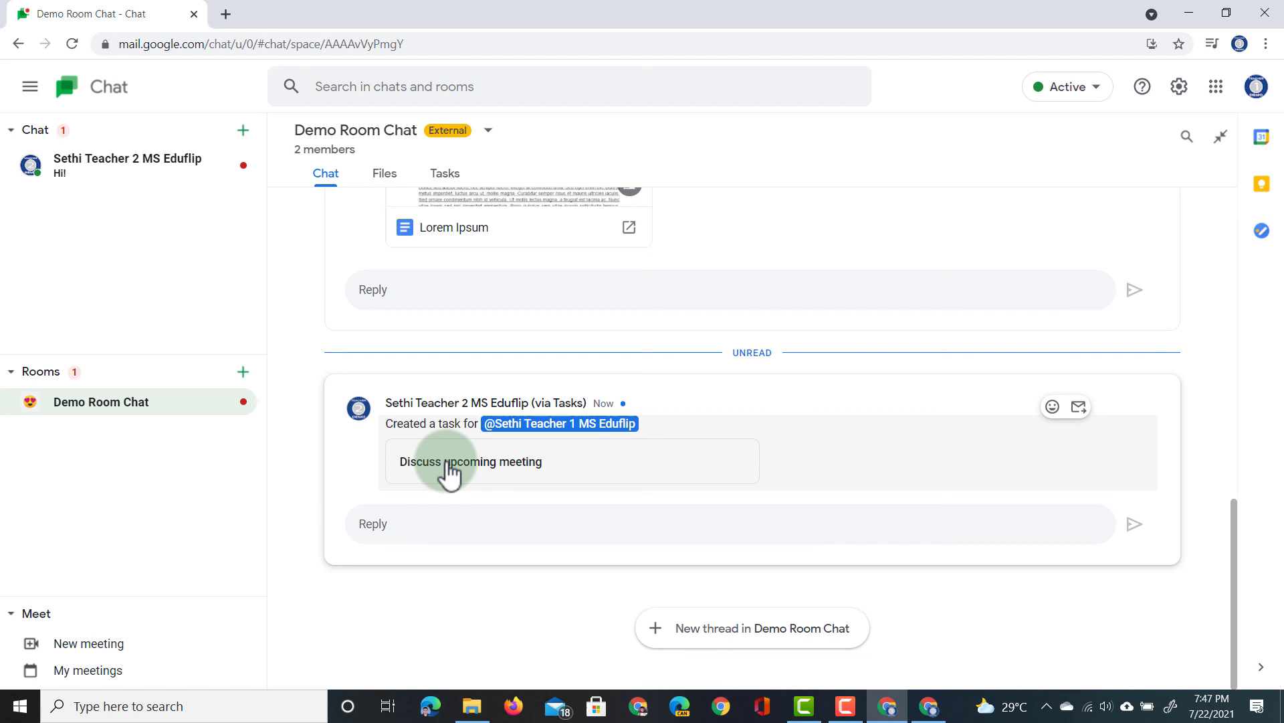
left_click(445, 173)
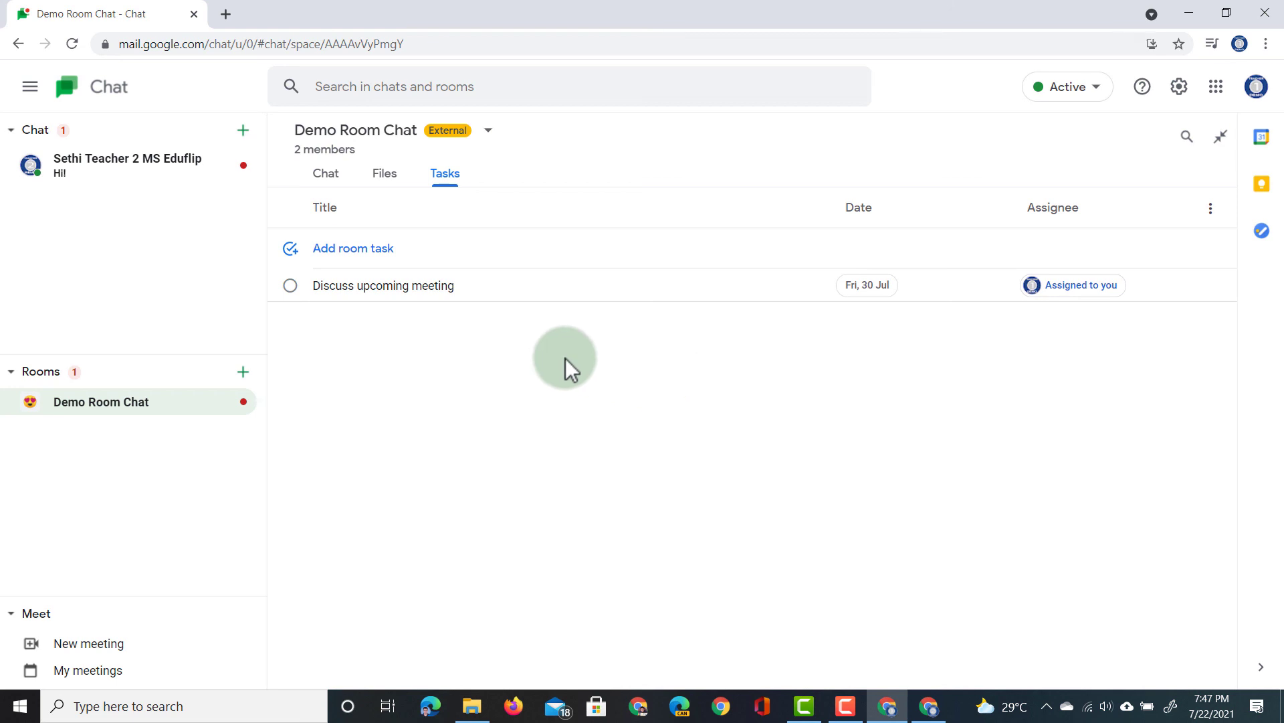
left_click(293, 287)
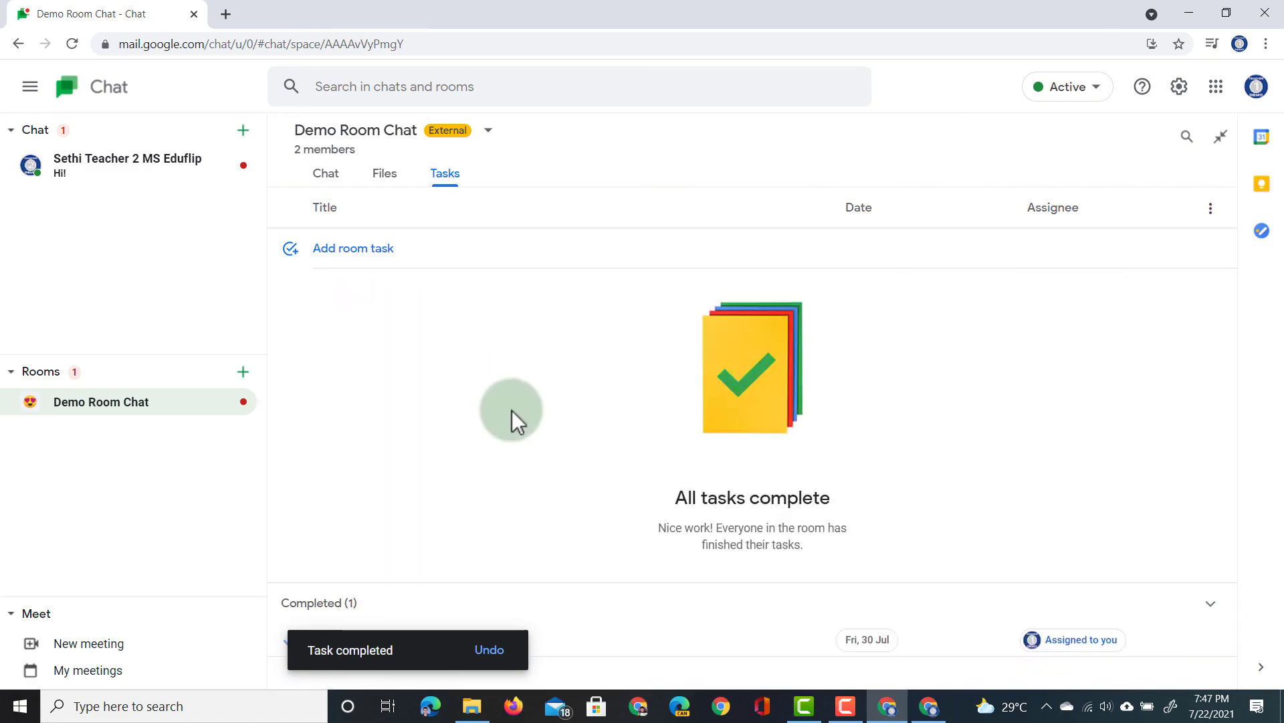